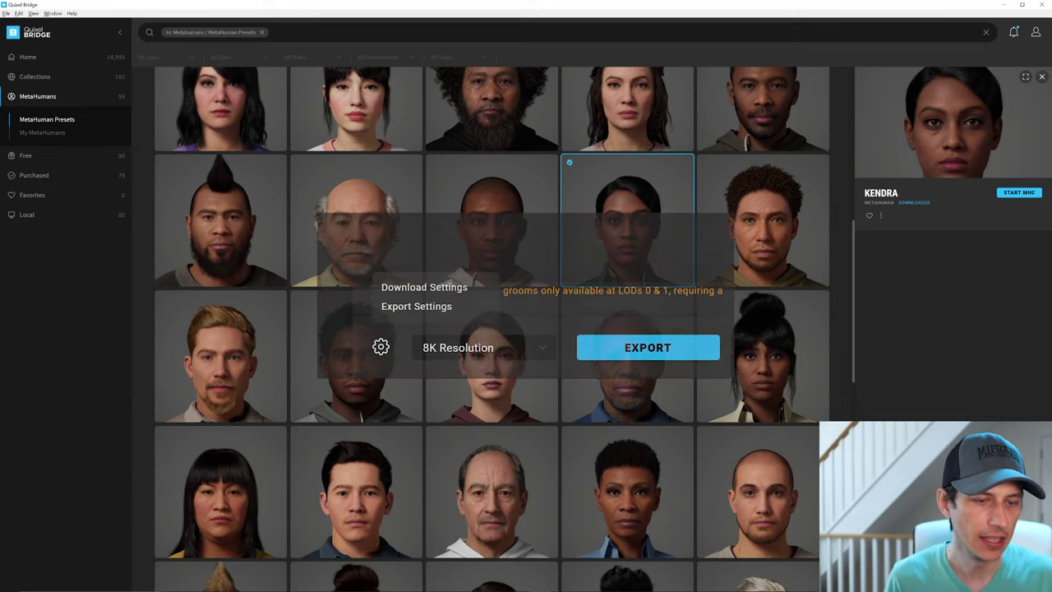
Review Kendra's MetaHumans model download format in Download Settings, then return to her details.
click(381, 346)
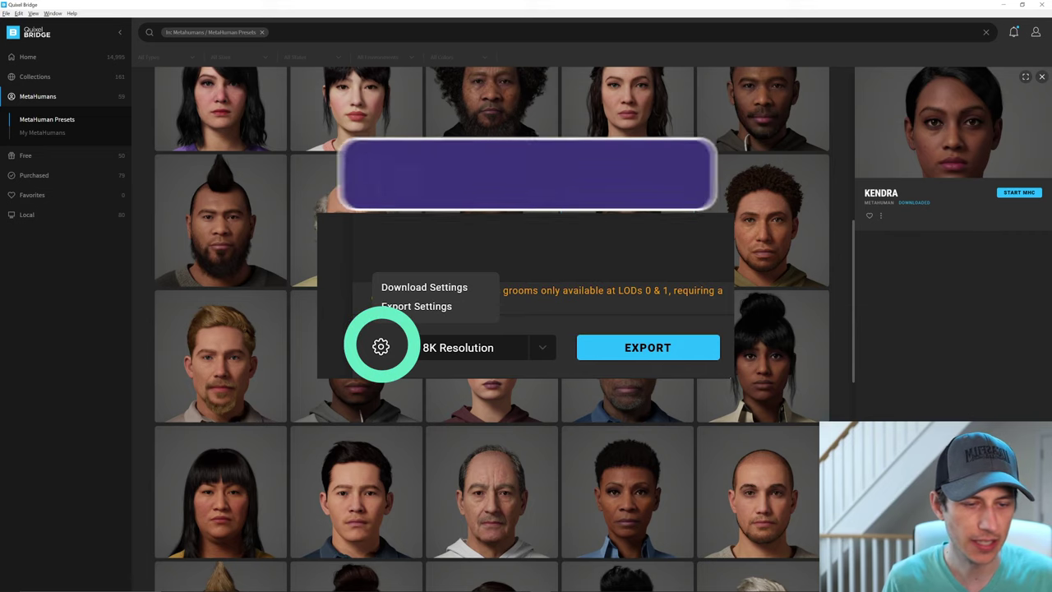
click(883, 518)
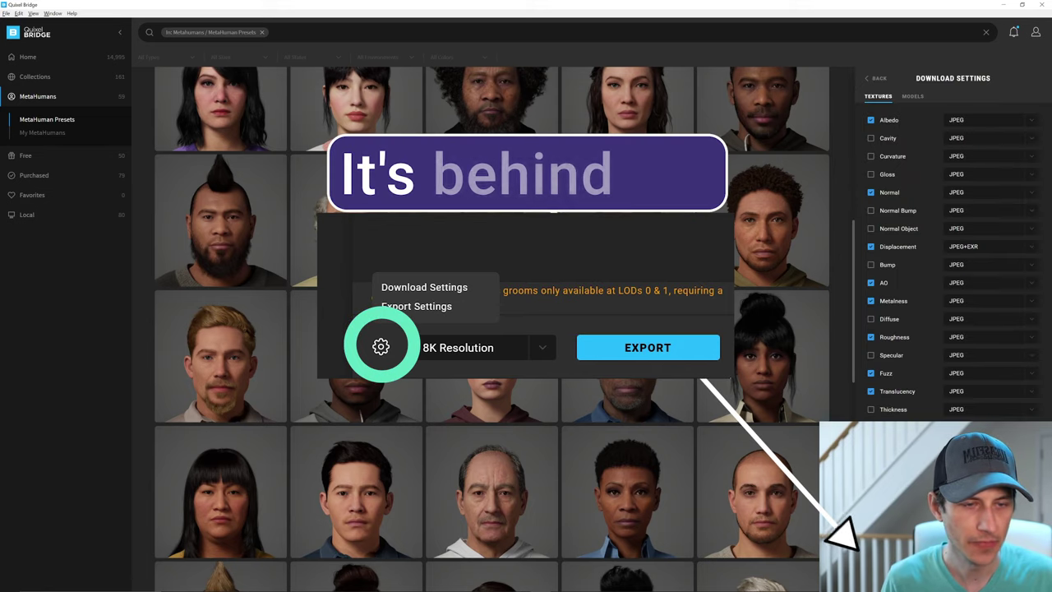
click(910, 96)
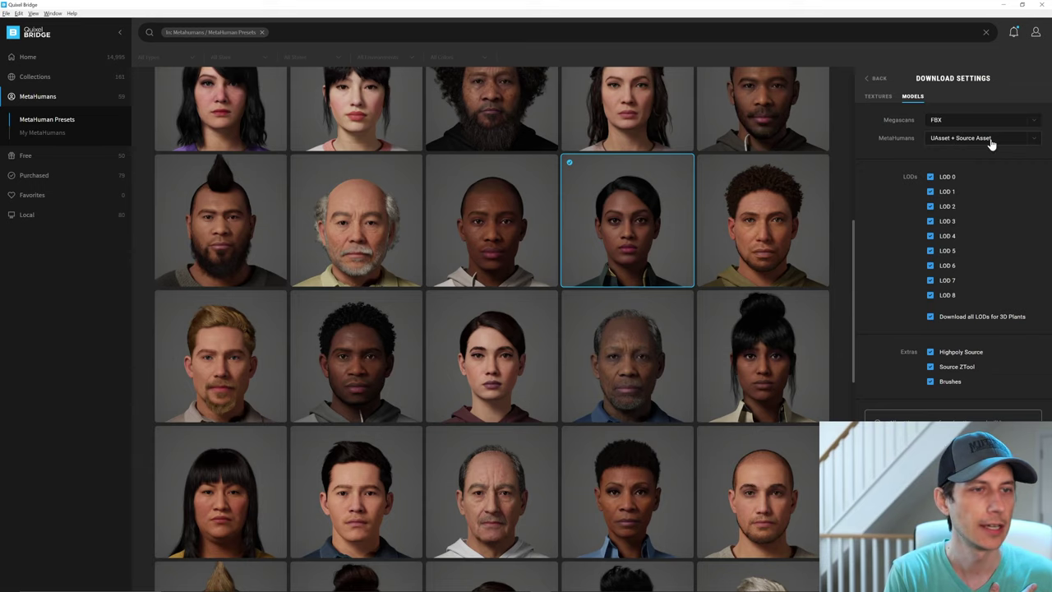
click(989, 140)
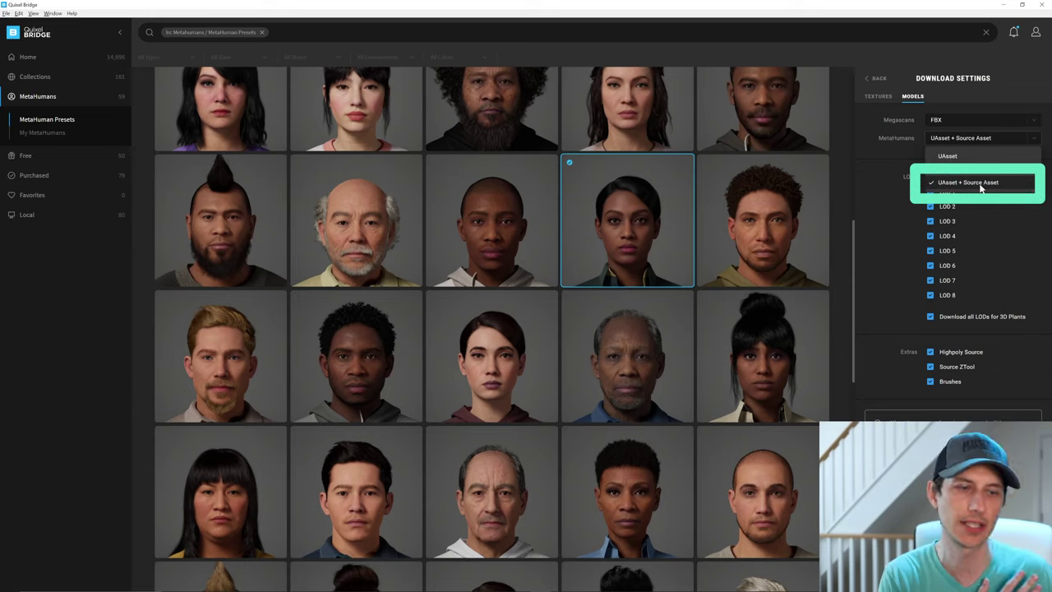
click(871, 79)
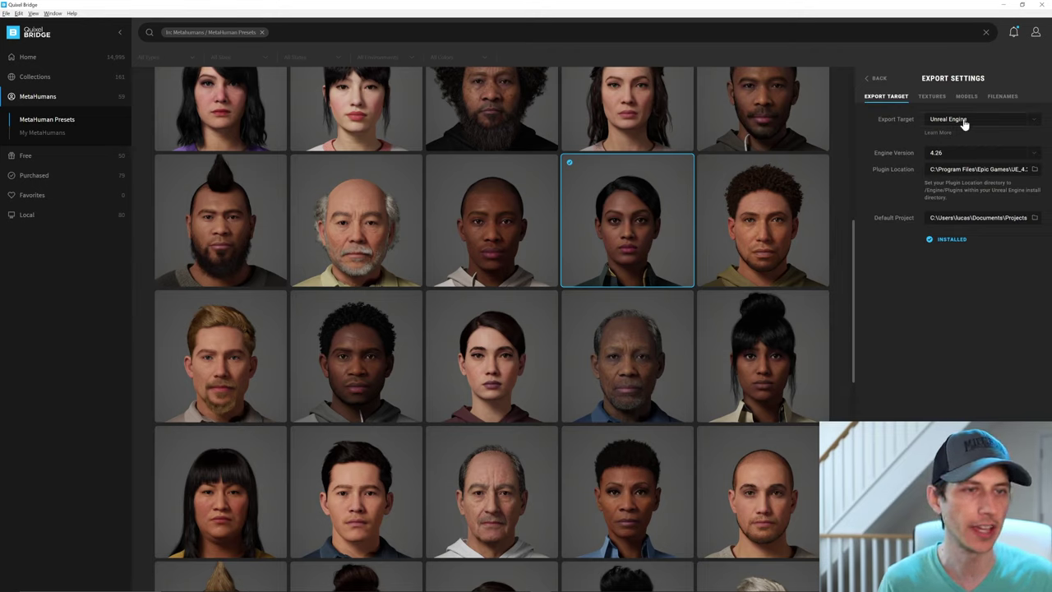
Change Kendra's export target from Unreal Engine to Maya and go back to her details.
click(964, 123)
click(960, 165)
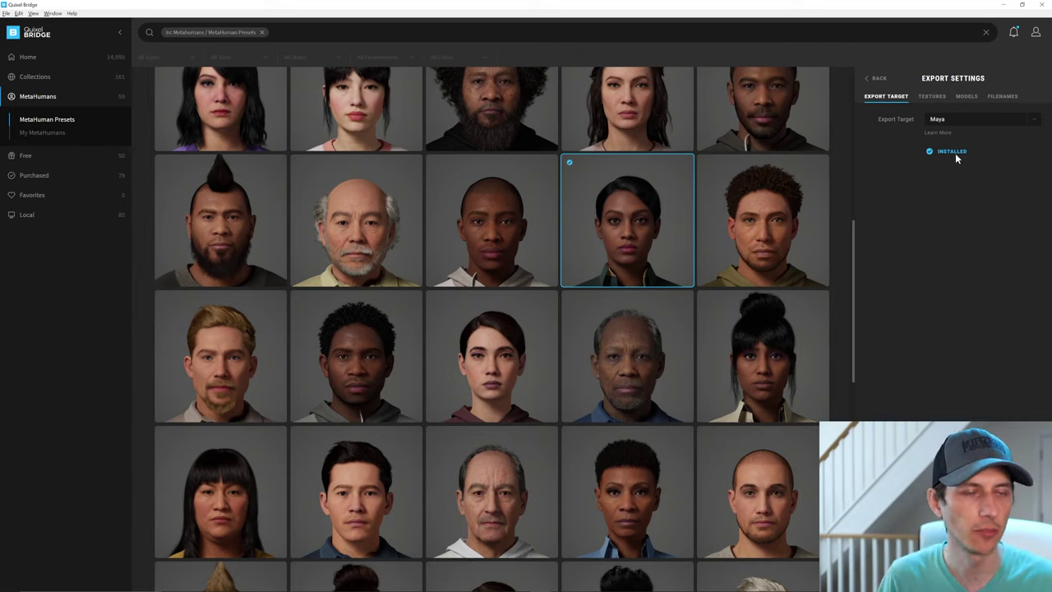
click(873, 79)
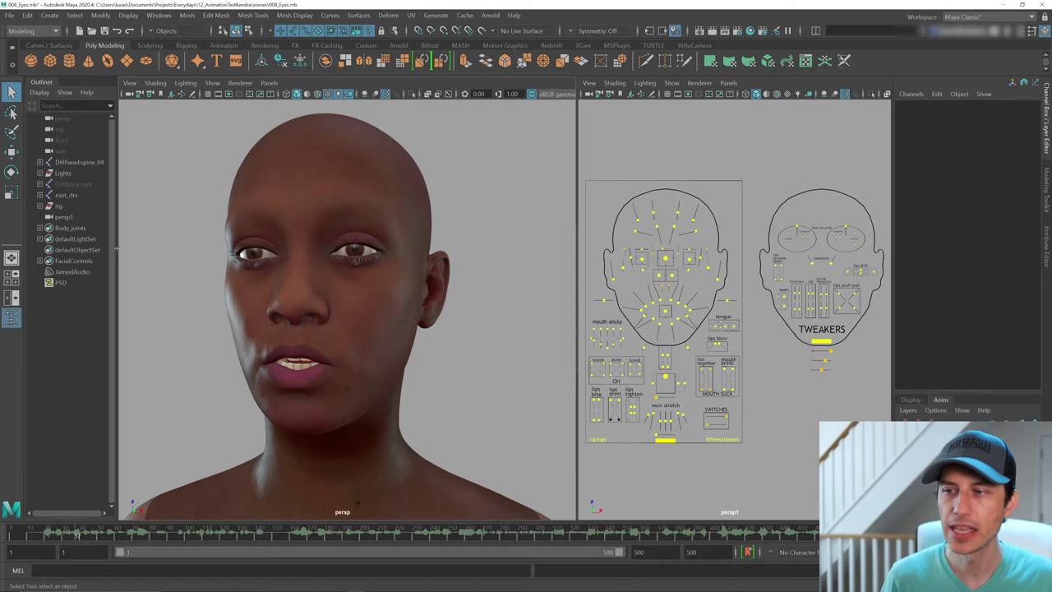
Widen the Outliner and save preferences with DirectX 11 as the Viewport 2.0 rendering engine.
drag(116, 248, 137, 249)
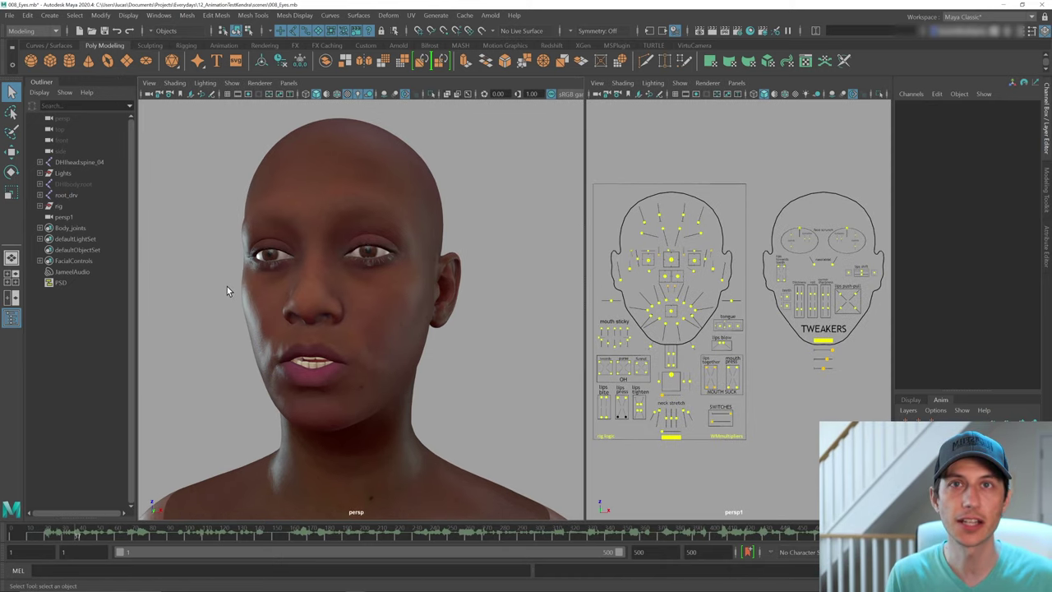
click(159, 15)
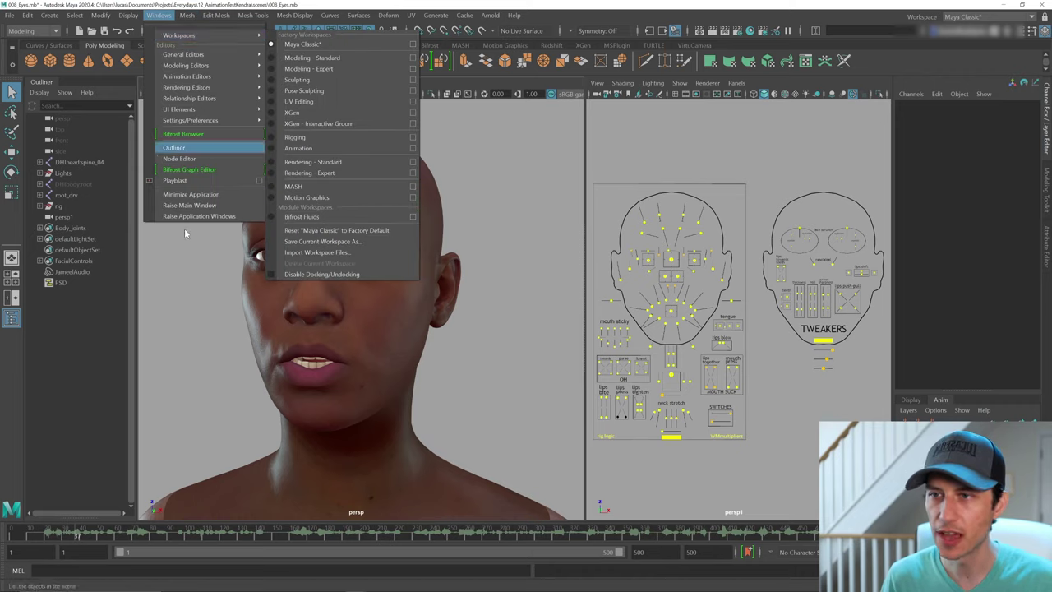
mouse_move(230, 121)
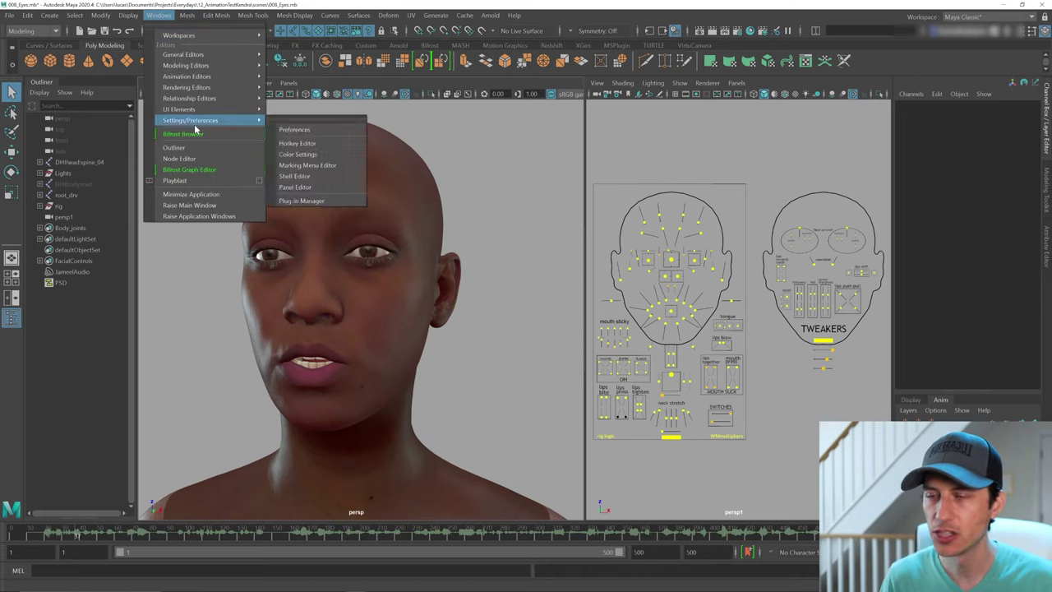
click(302, 131)
click(424, 192)
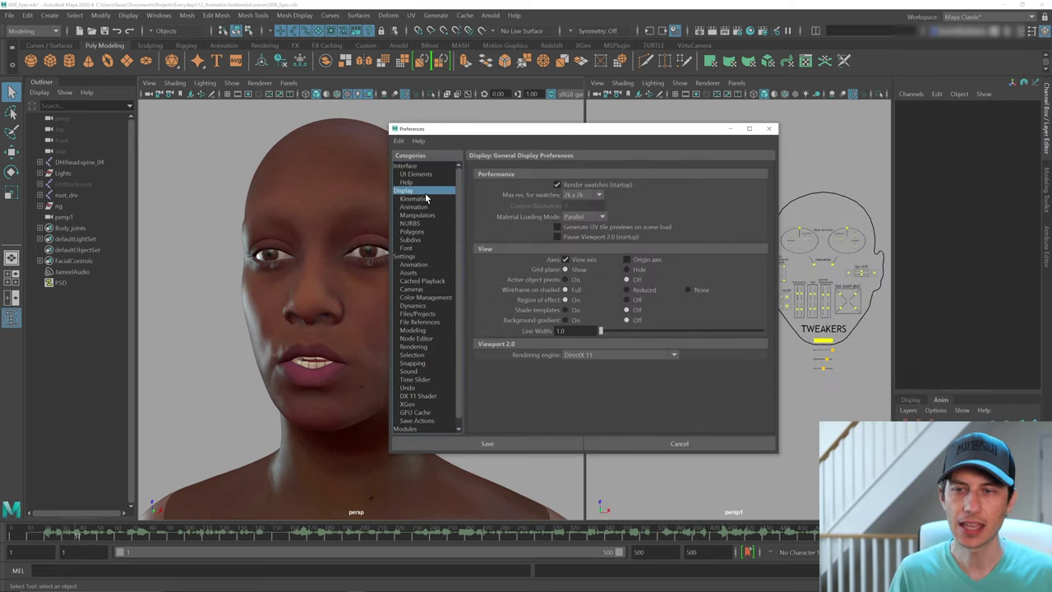
click(600, 355)
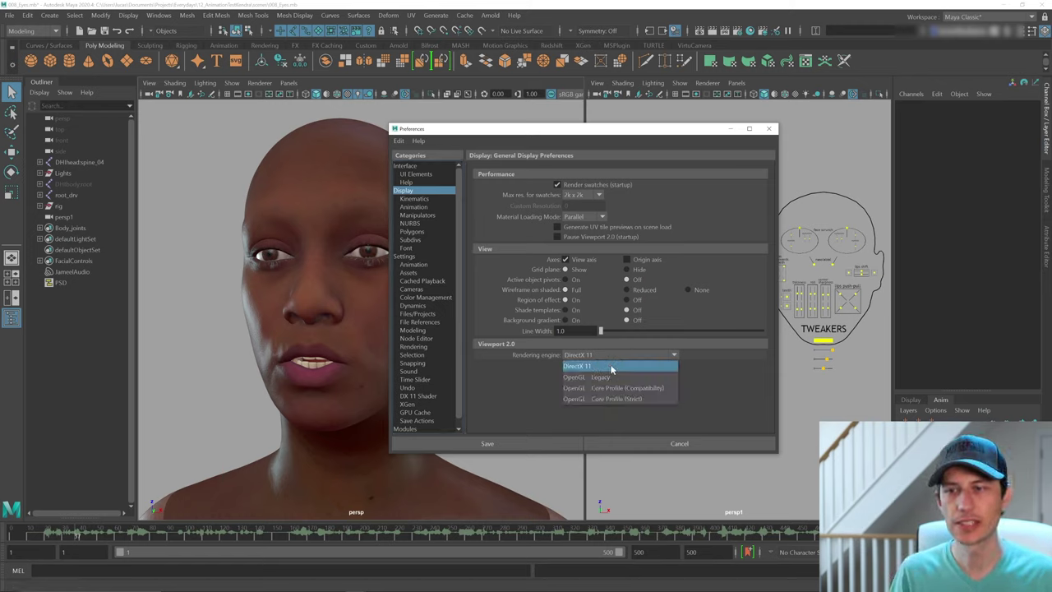
click(527, 406)
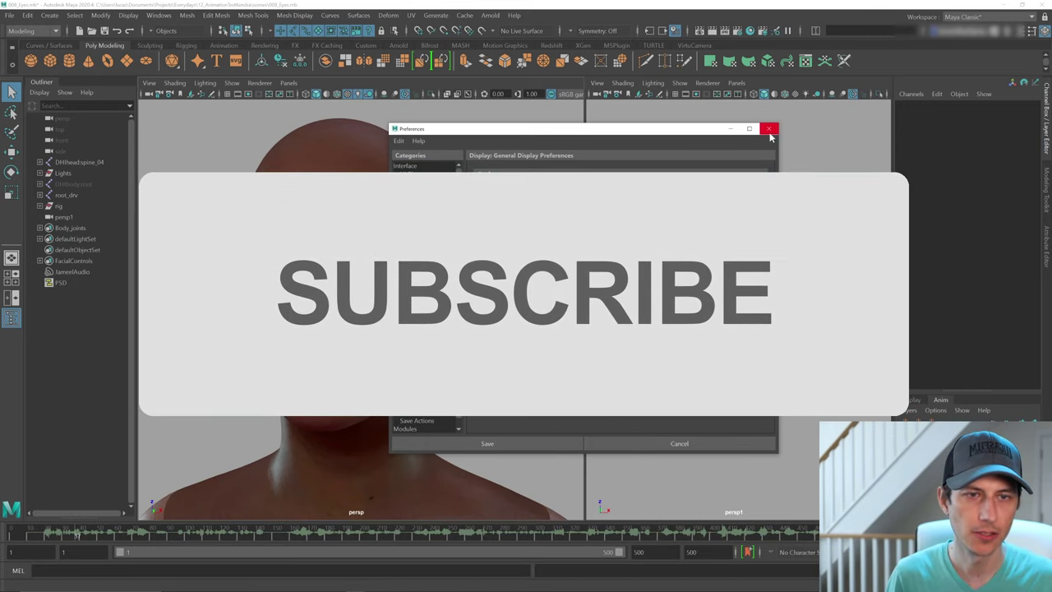
click(768, 130)
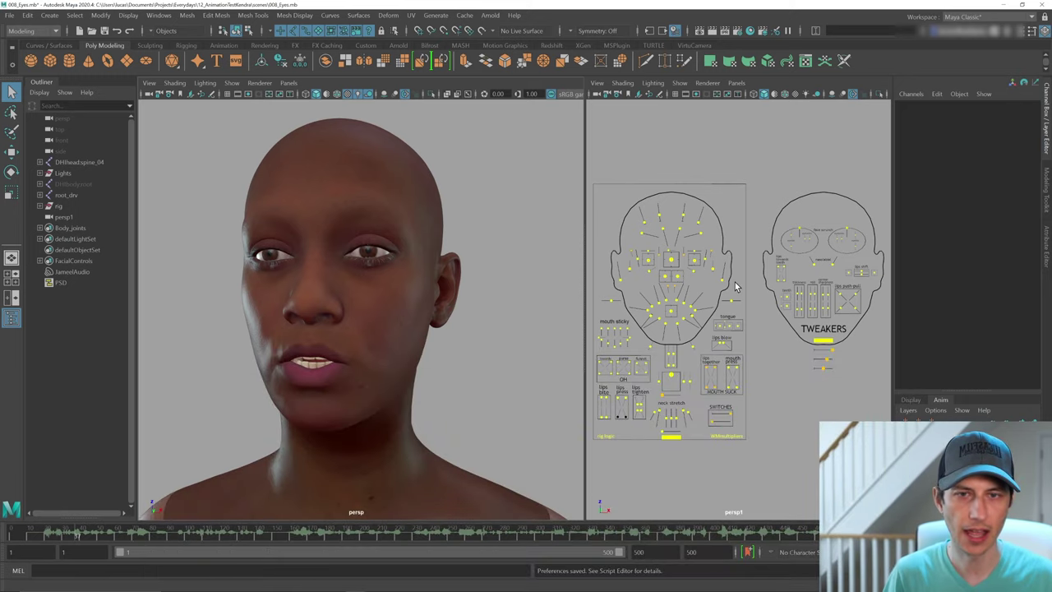
Select the persp1 camera and inspect its perspShape1 attributes, including the Orthographic Views section.
click(597, 94)
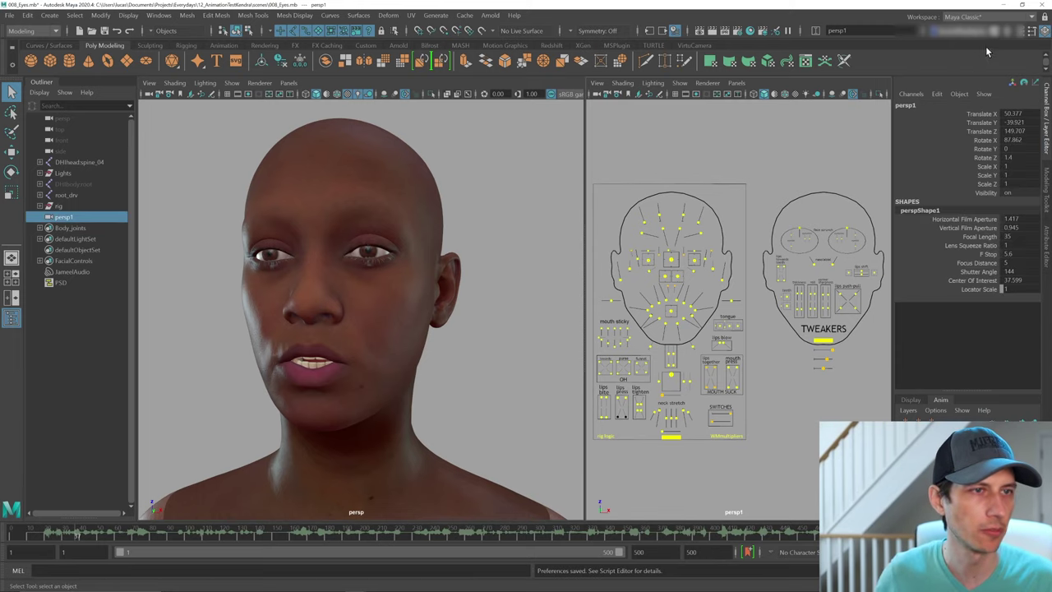
click(1017, 31)
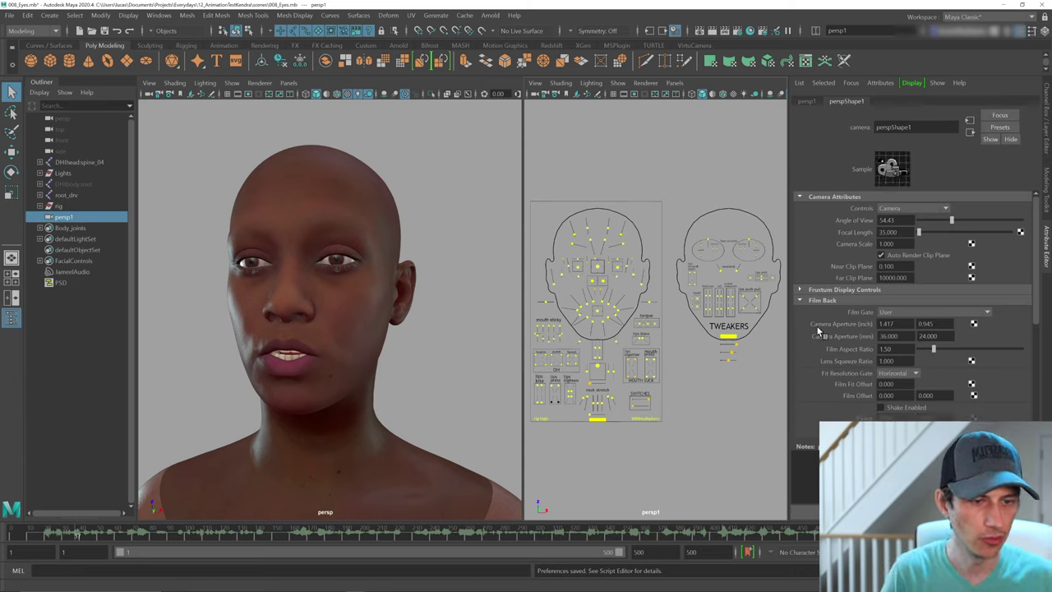
scroll(832, 314, down, 6)
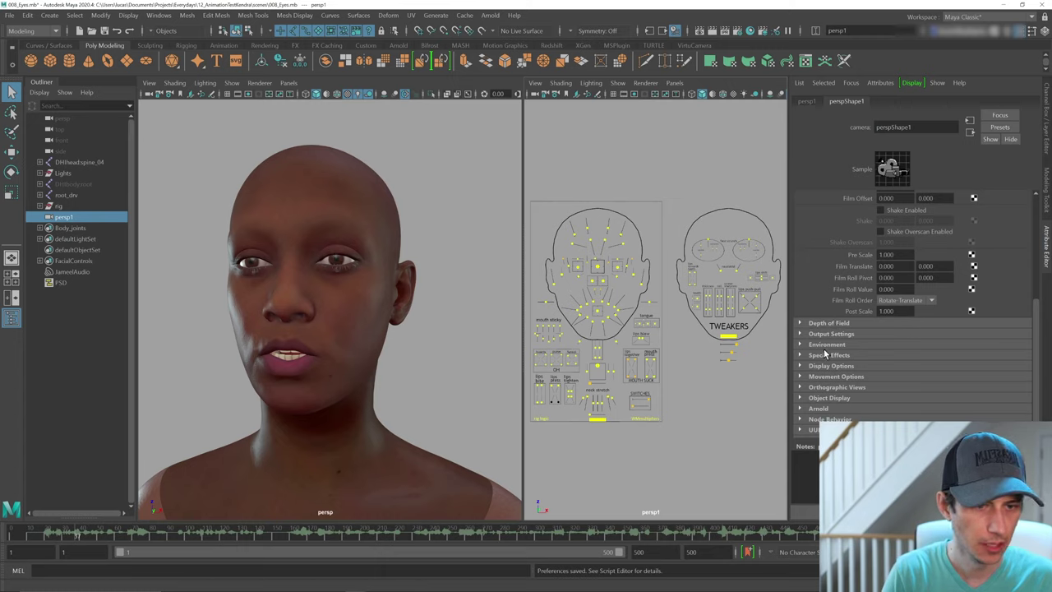
click(825, 386)
scroll(827, 374, down, 1)
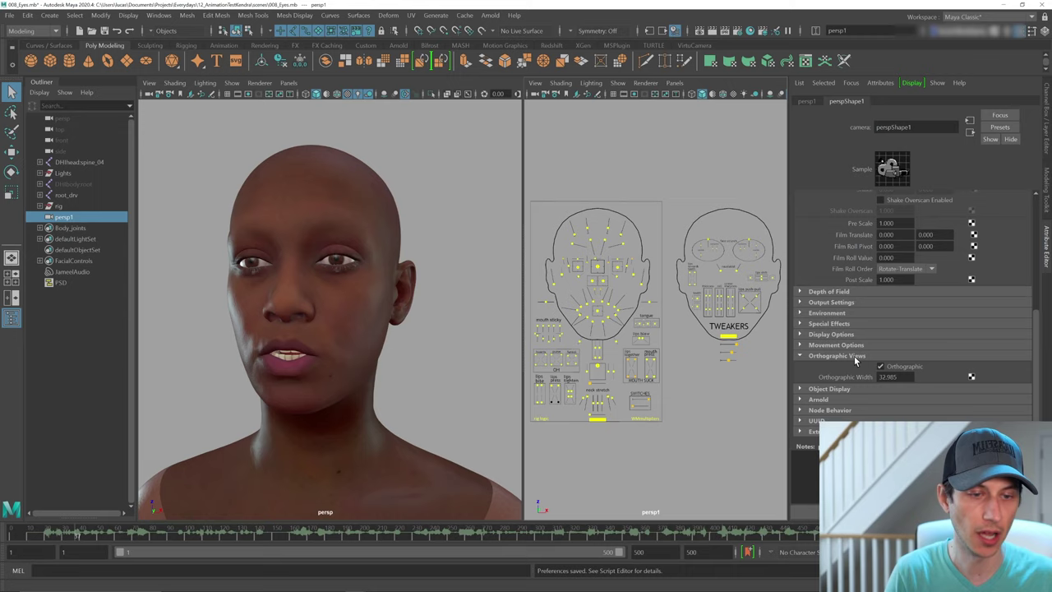
click(853, 356)
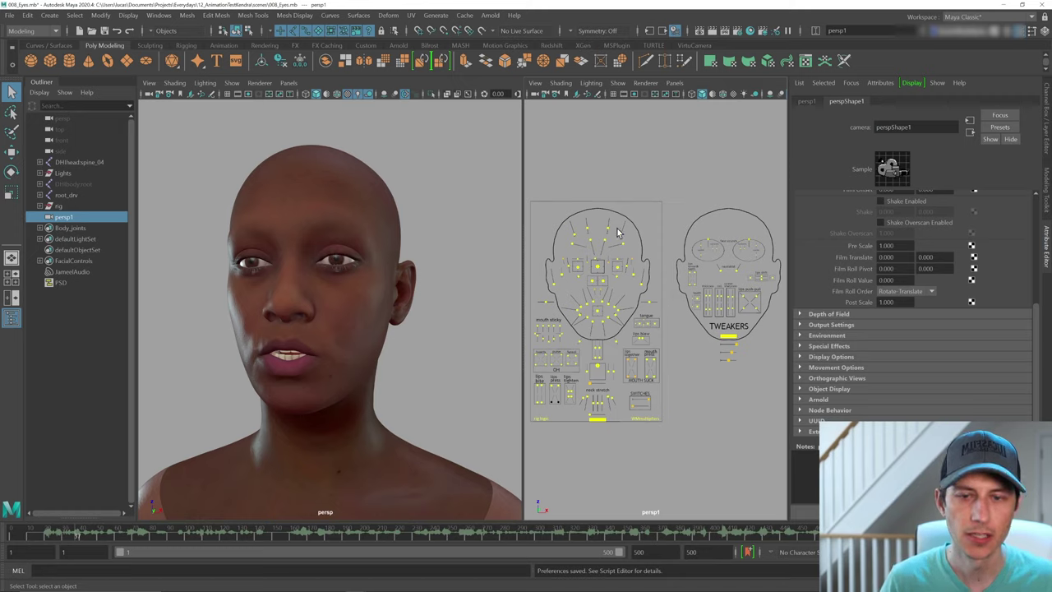
click(288, 83)
mouse_move(305, 97)
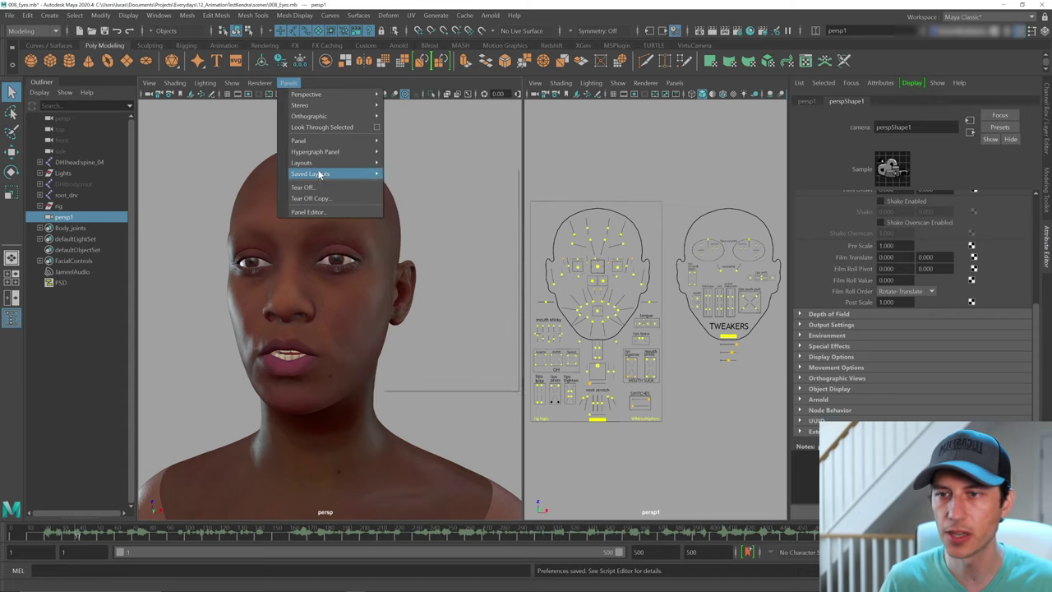
mouse_move(322, 164)
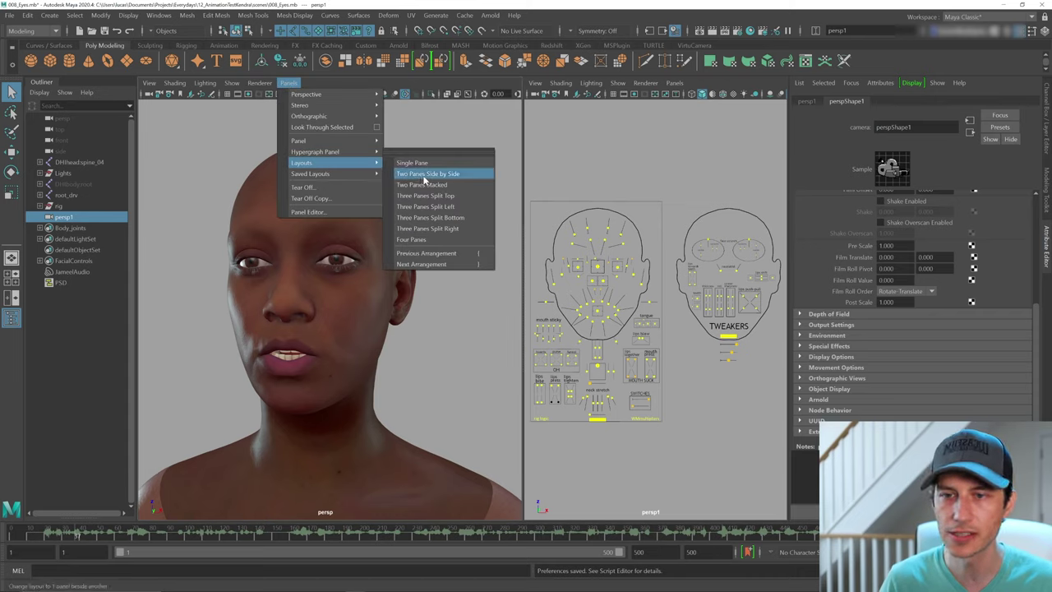
click(674, 160)
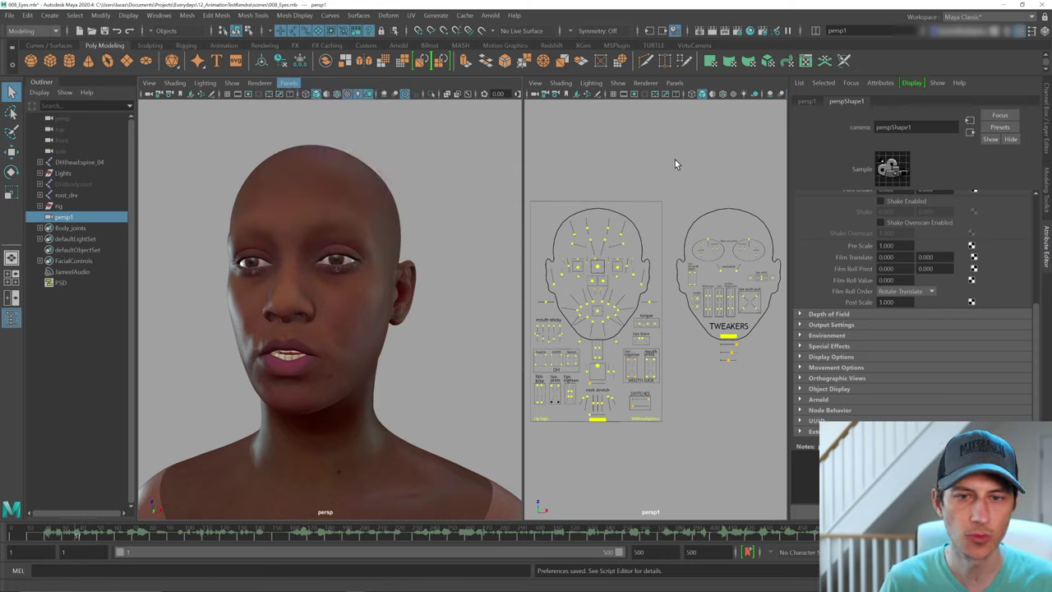
click(675, 159)
alt+drag(364, 314, 370, 343)
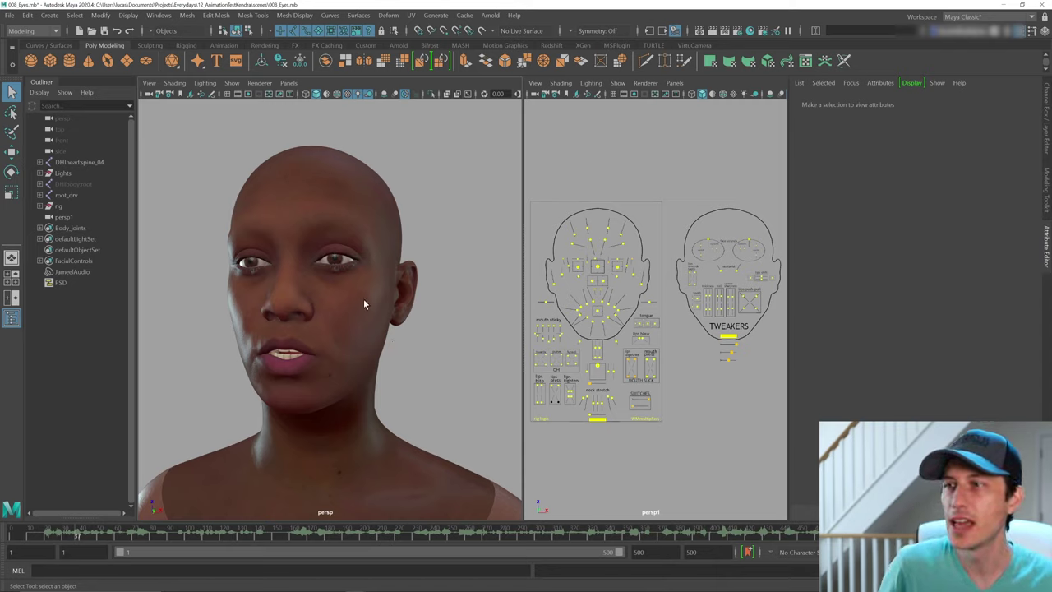
click(9, 15)
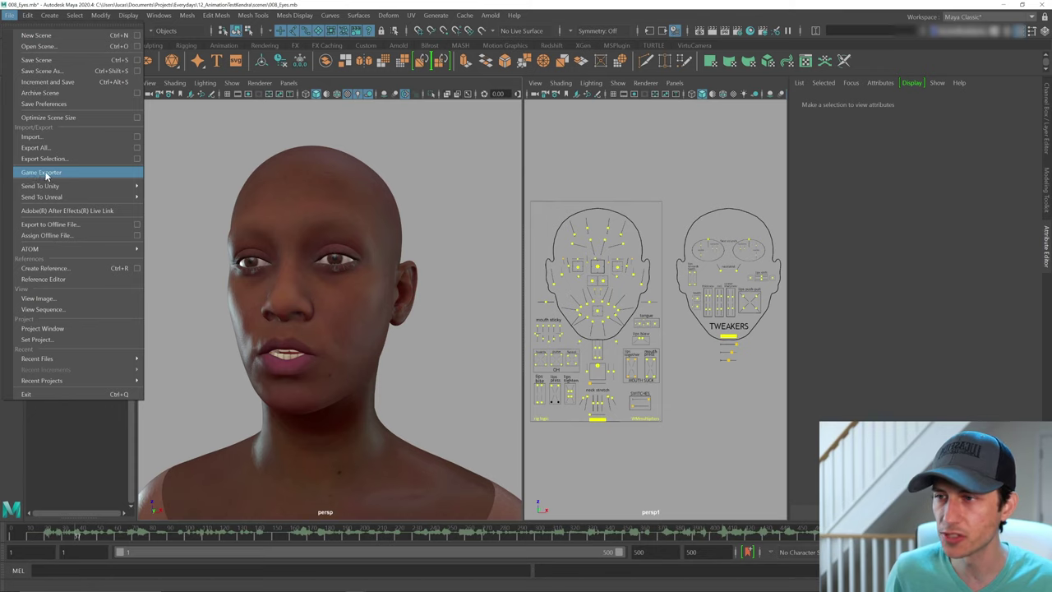
mouse_move(59, 200)
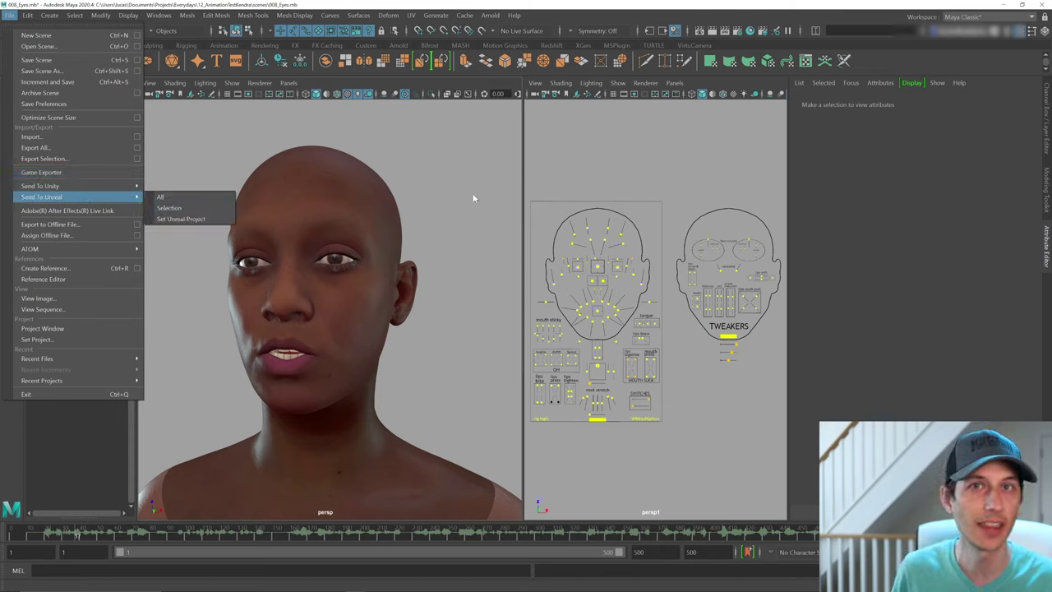
click(310, 15)
click(311, 12)
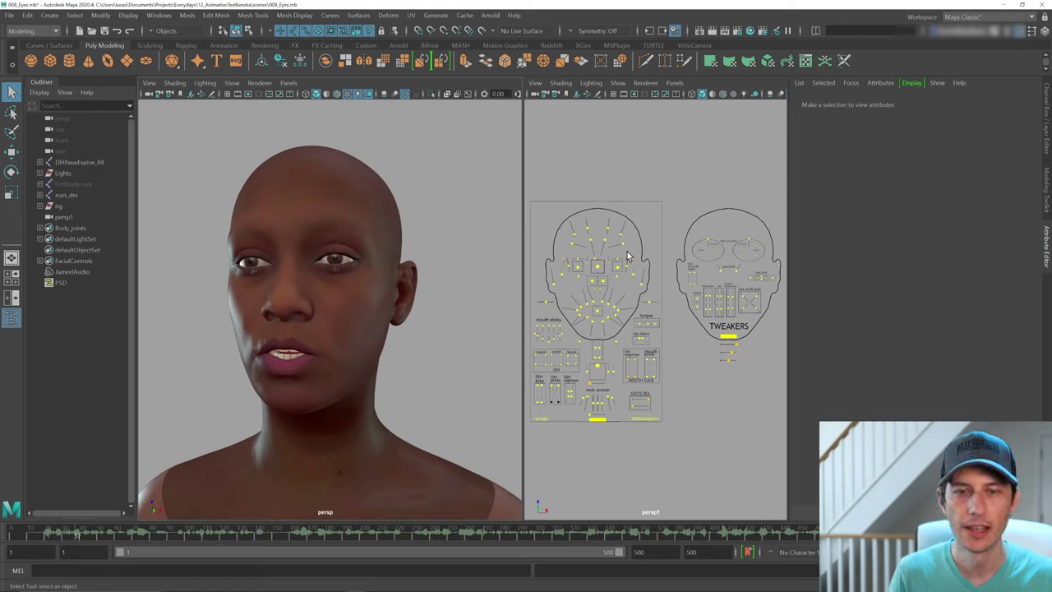
click(598, 268)
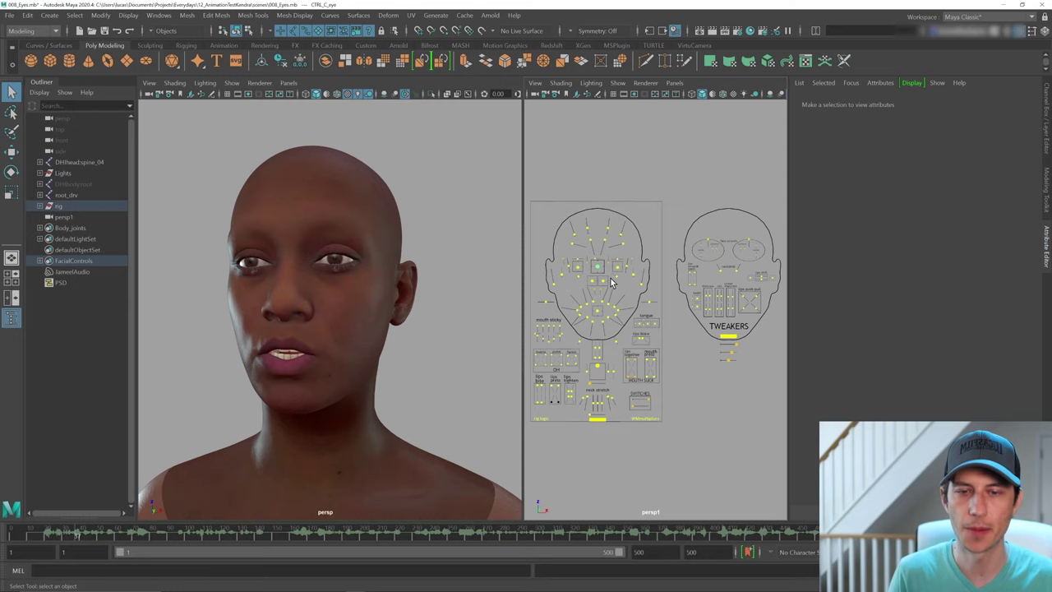
click(600, 271)
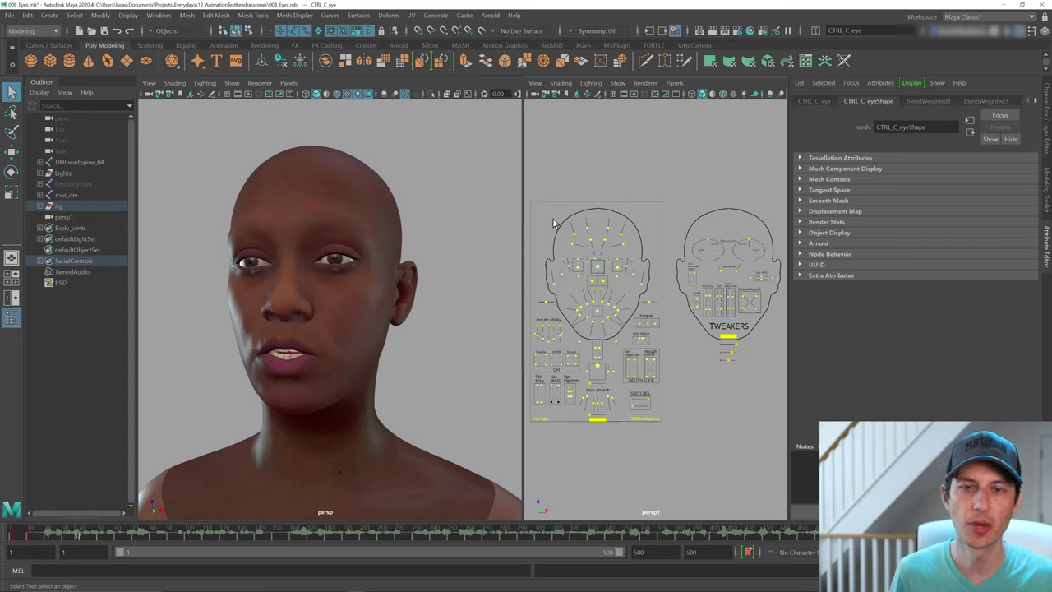
click(604, 235)
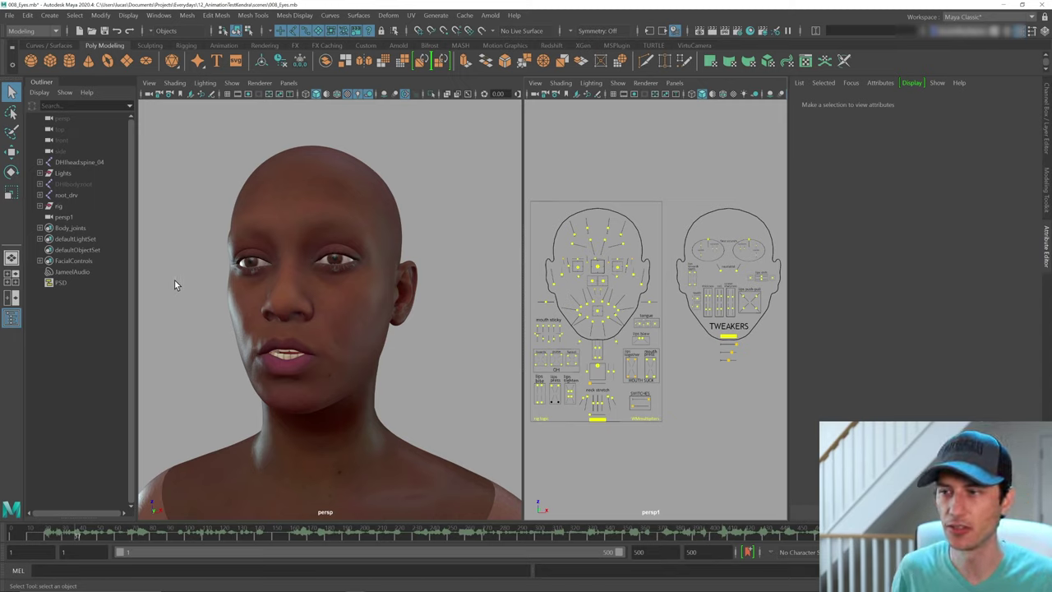
right_click(92, 261)
click(123, 269)
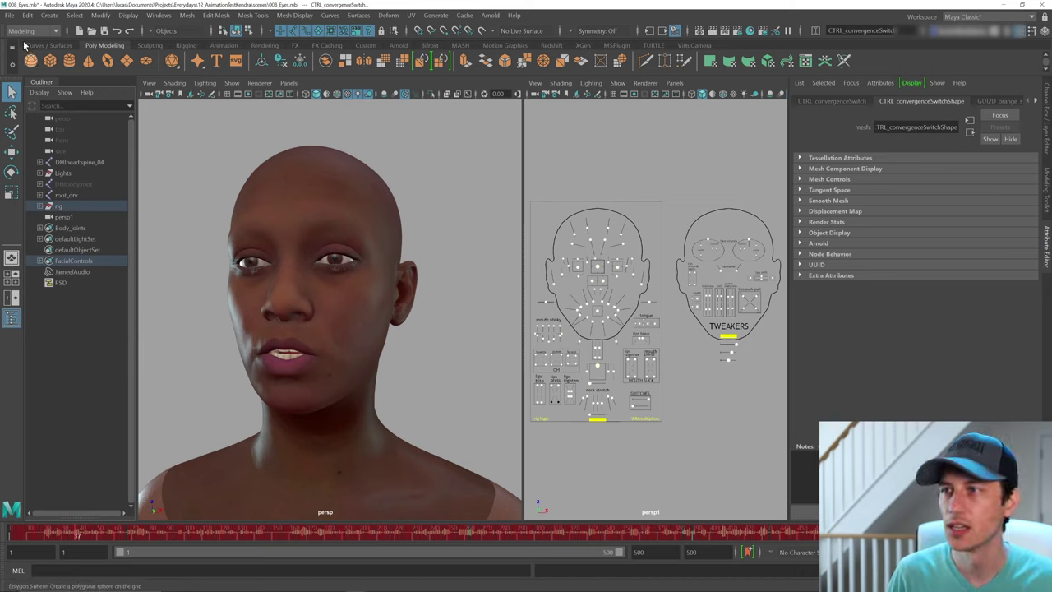
click(11, 16)
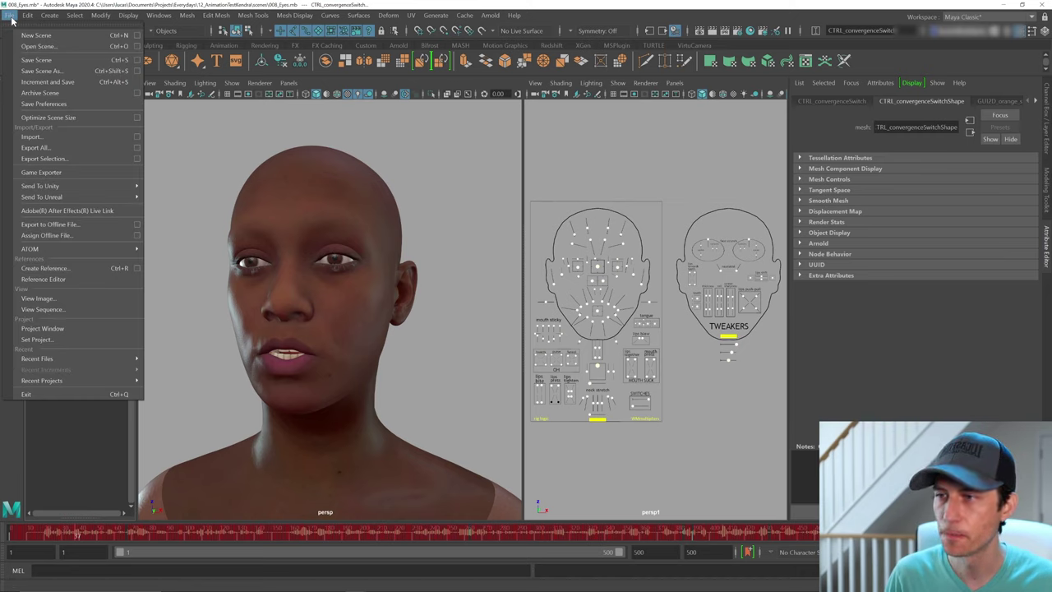
click(114, 160)
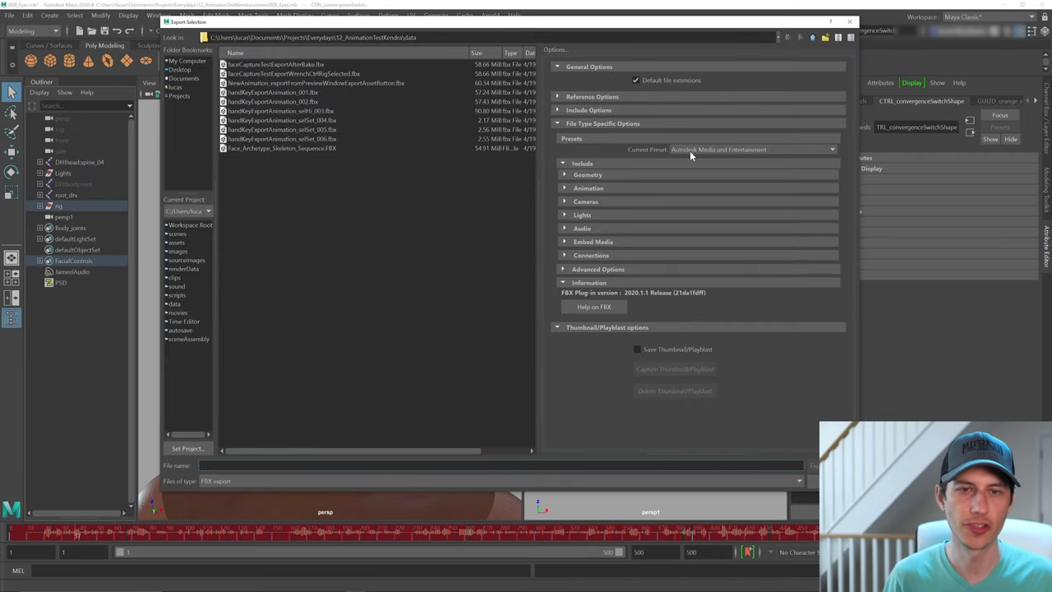
click(689, 151)
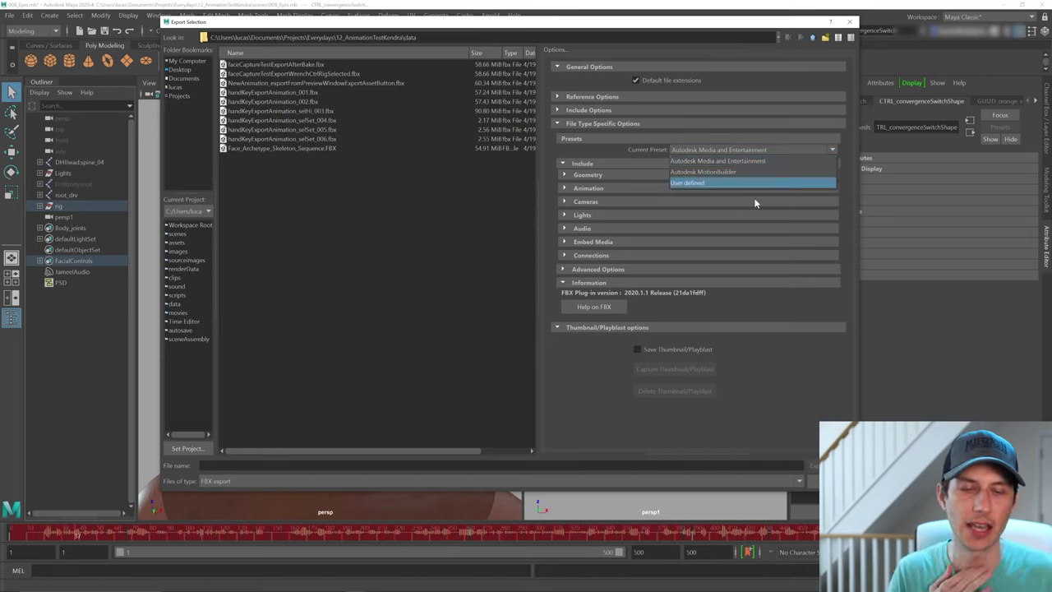
click(673, 160)
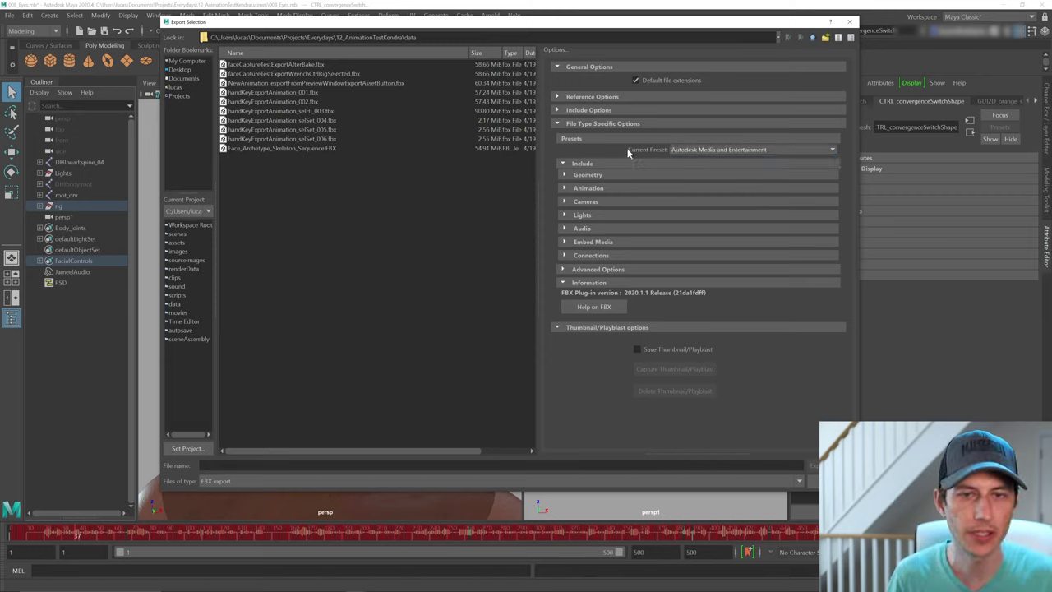
click(848, 24)
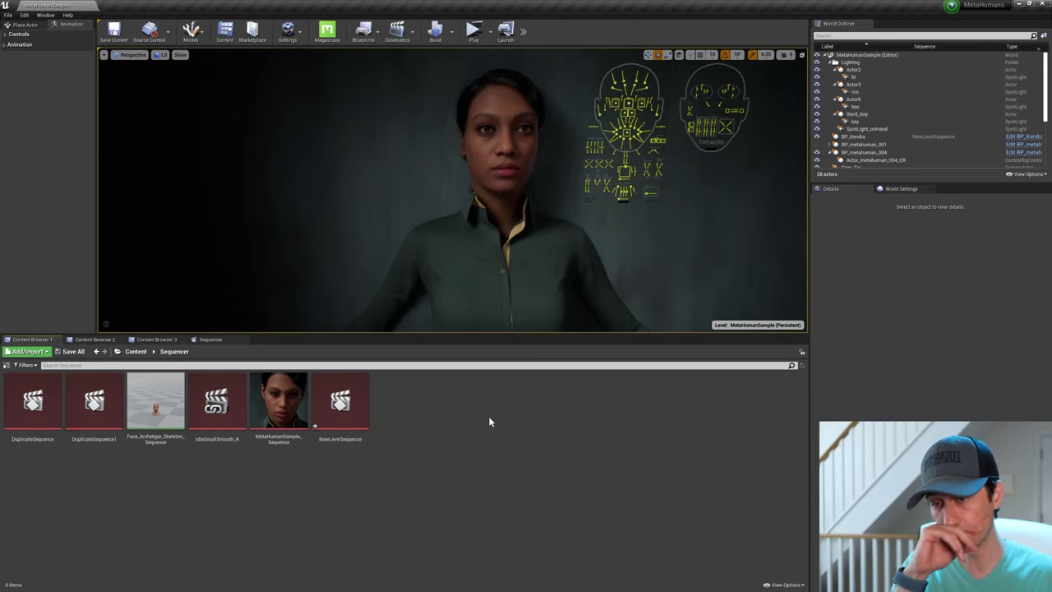
Create NewLevelSequence1 in the Sequencer folder, open it, and collapse BP_metahuman_001's children.
right_click(438, 399)
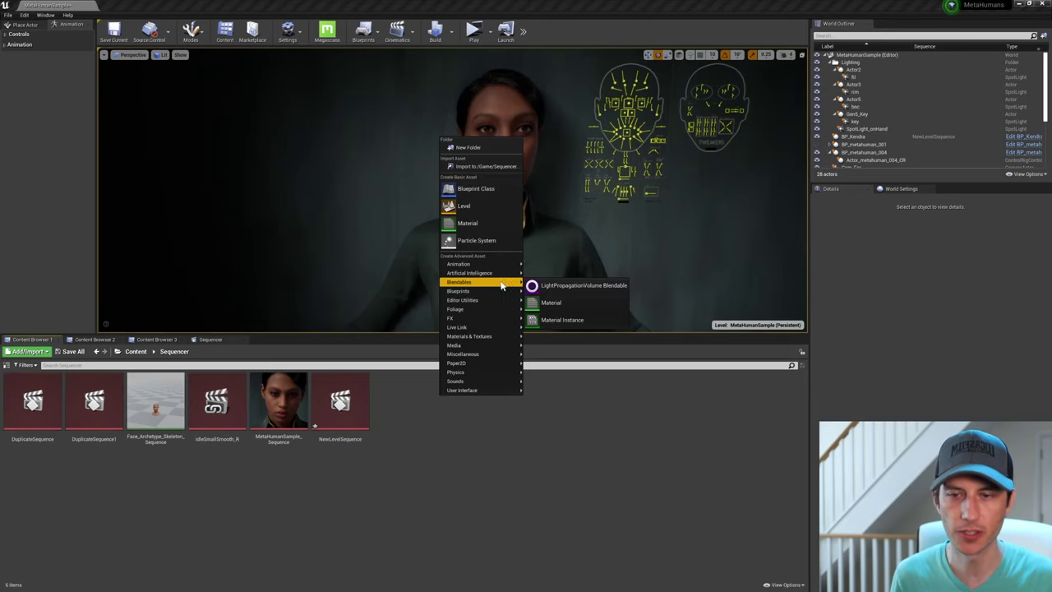
mouse_move(485, 264)
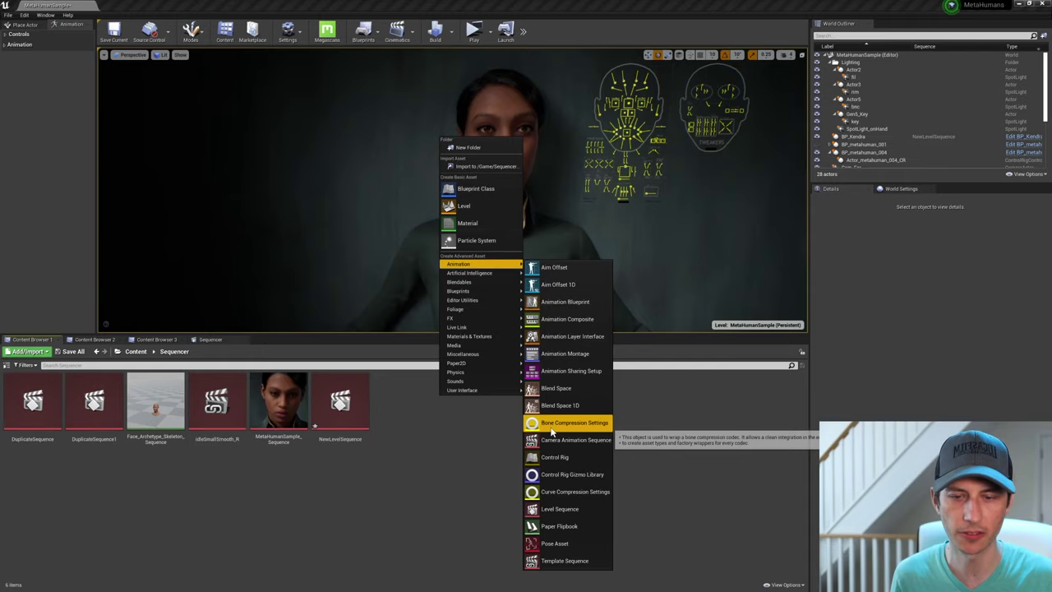
click(579, 509)
key(Return)
double_click(423, 404)
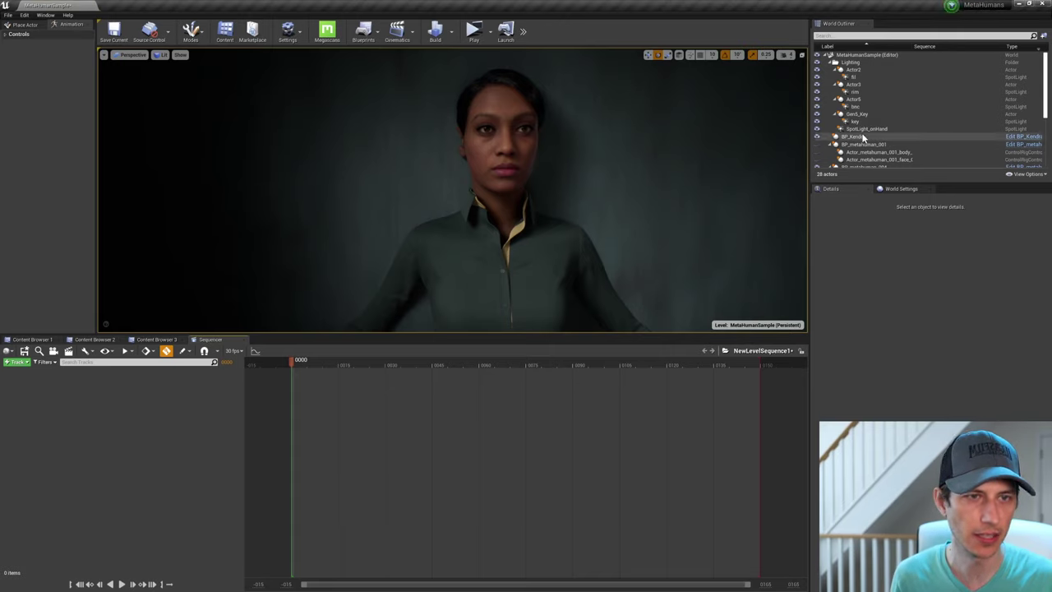
click(835, 144)
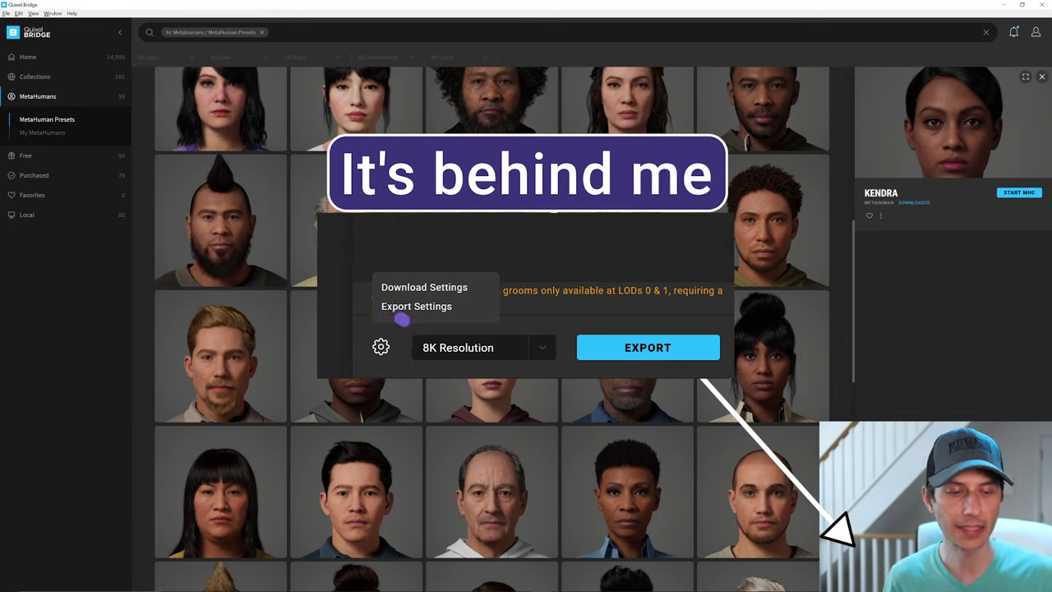
Switch Kendra's export target back to Unreal Engine and return to her details.
click(895, 530)
click(975, 124)
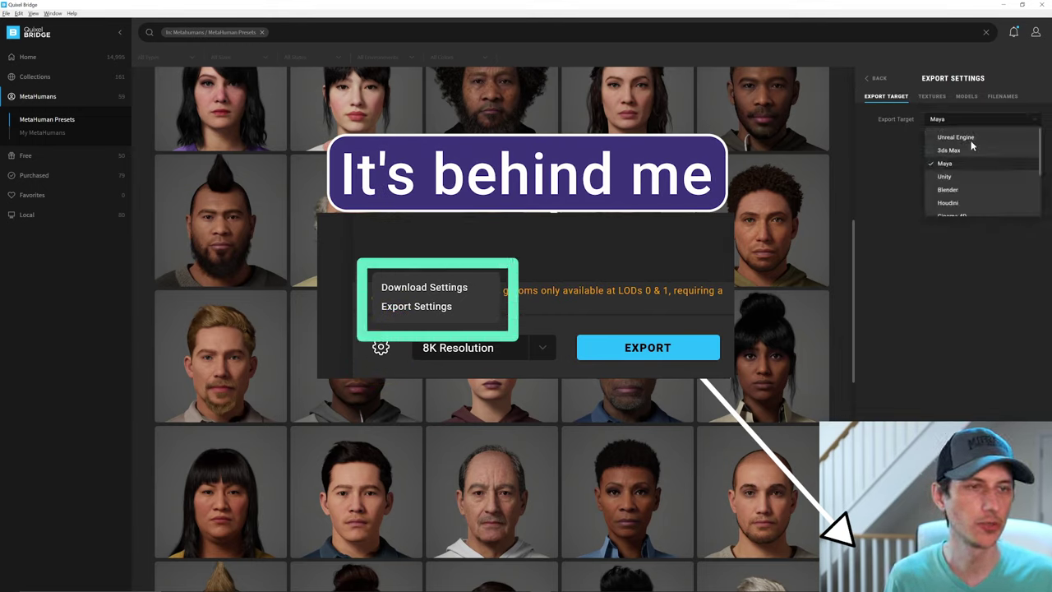
click(953, 138)
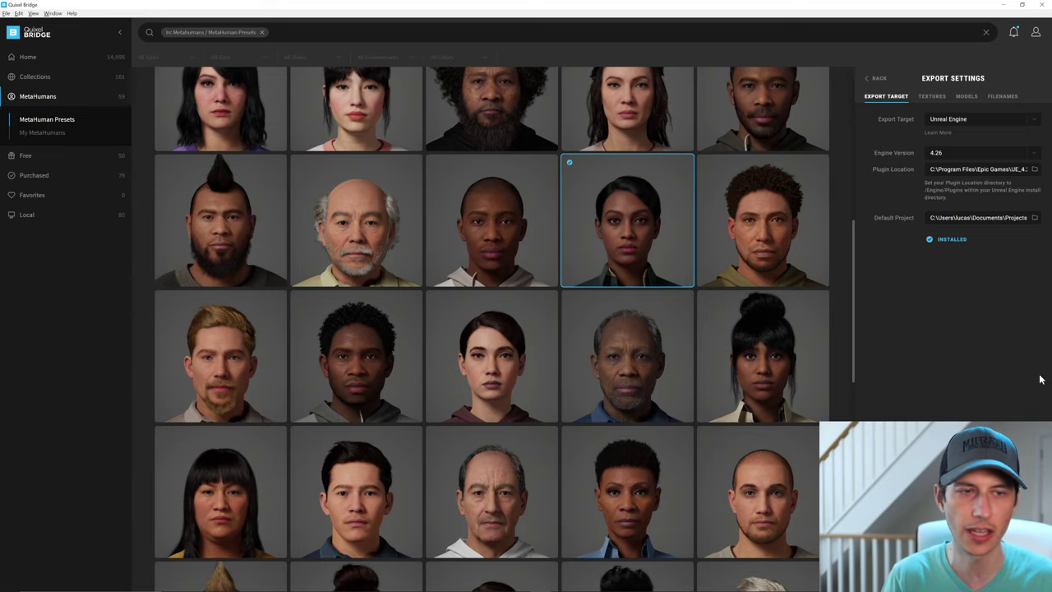
click(874, 80)
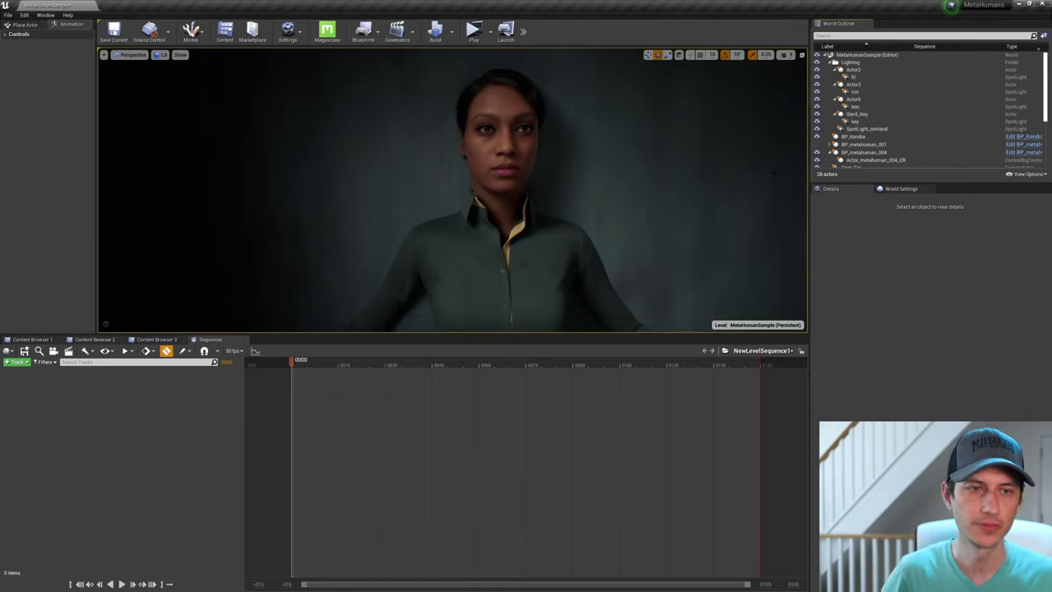
Add BP_Kendra from the World Outliner to NewLevelSequence1, then deselect the new track.
drag(866, 137, 181, 425)
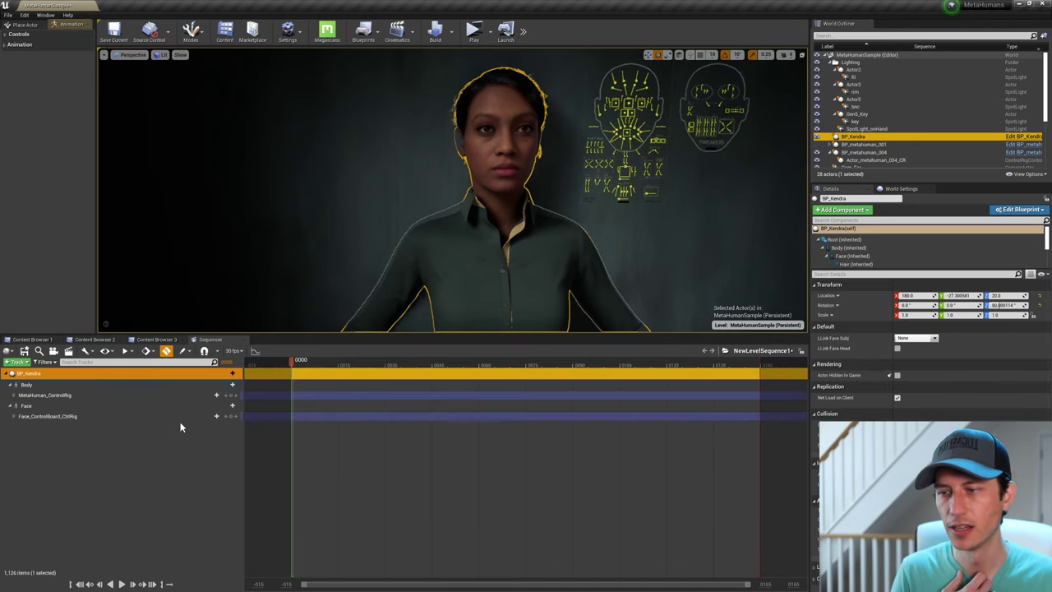
click(119, 464)
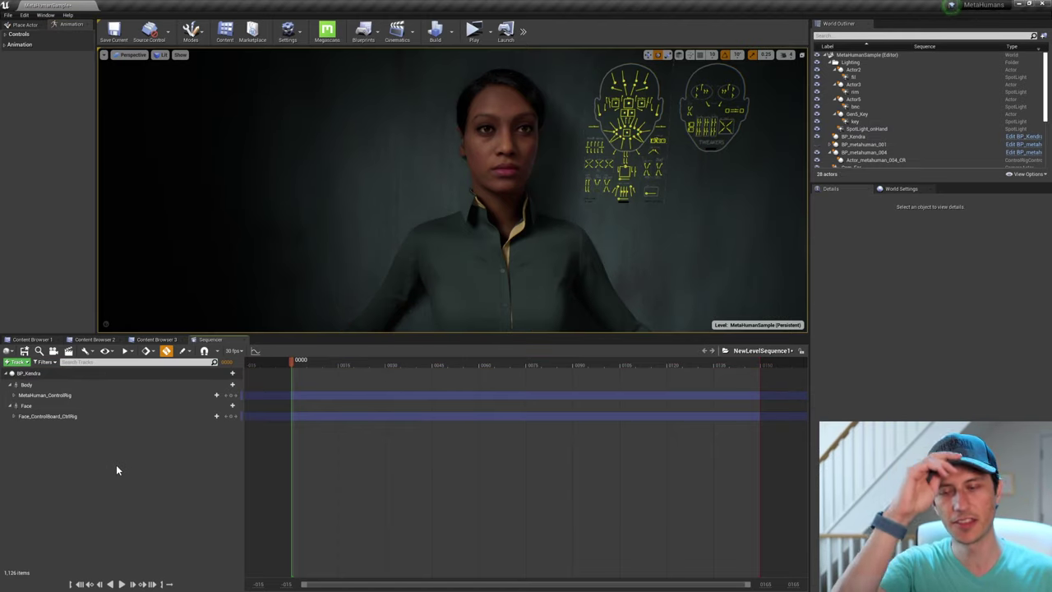
Check the right-click options of the Face and BP_Kendra tracks, then deselect BP_Kendra.
right_click(64, 406)
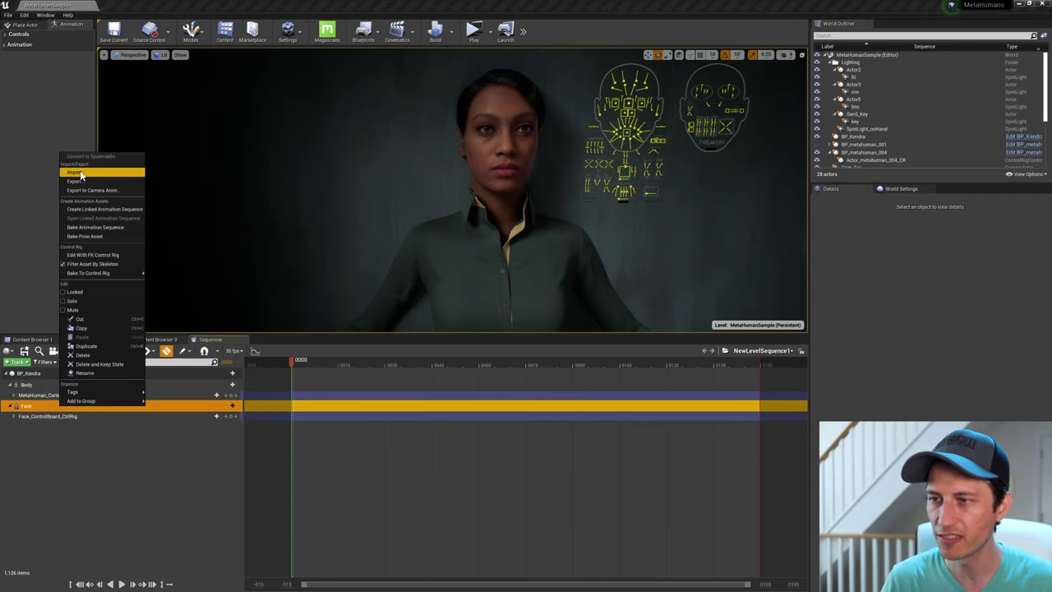
click(35, 371)
right_click(34, 372)
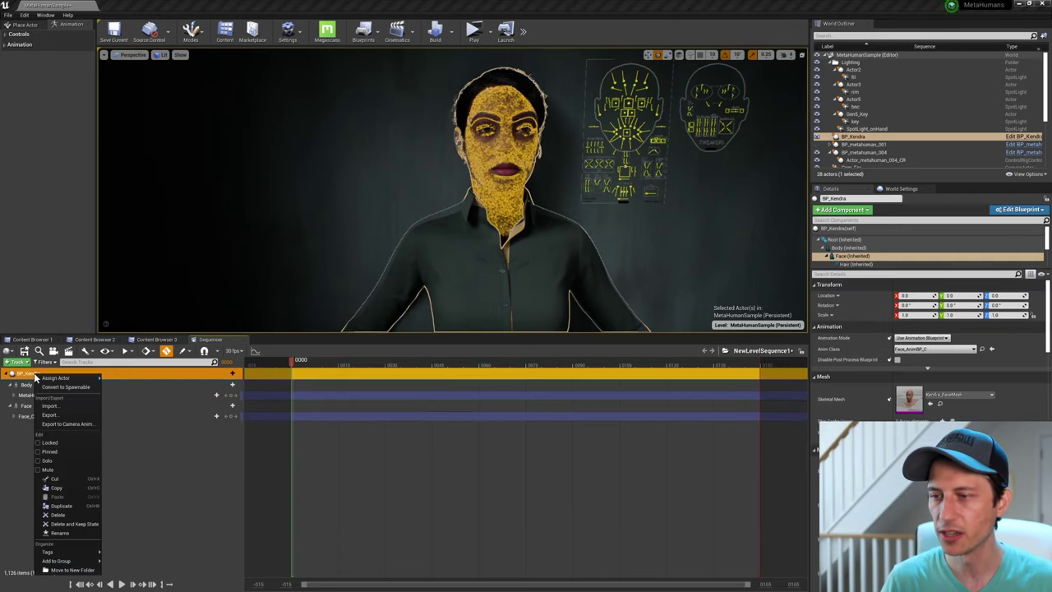
key(Escape)
click(63, 421)
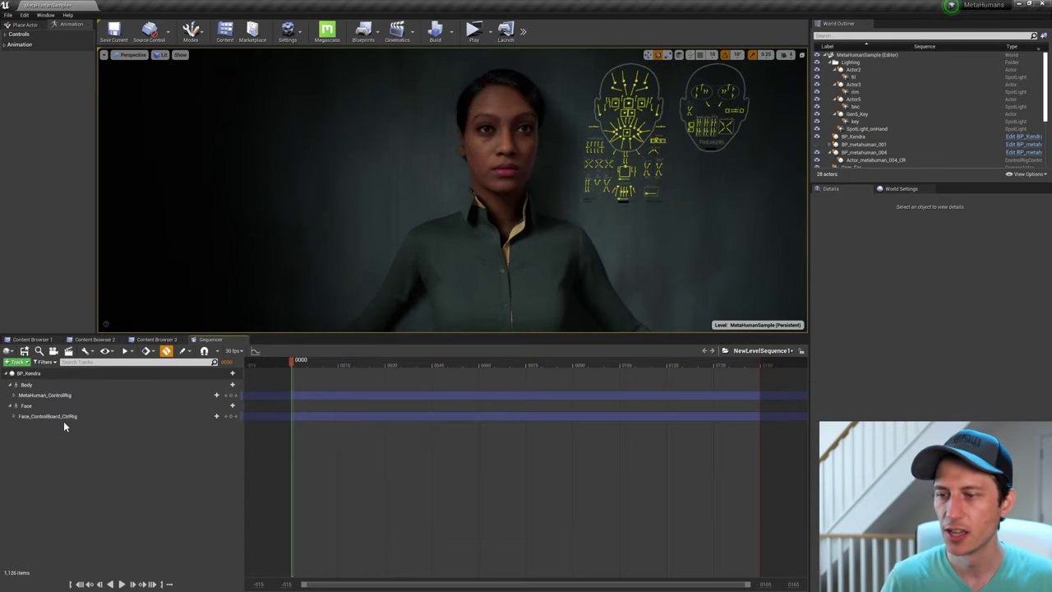
Choose handKeyExportAnimation_selSet_006 from the data folder for Import Control Rig FBX on Face_ControlBoard_CtrlRig.
right_click(65, 417)
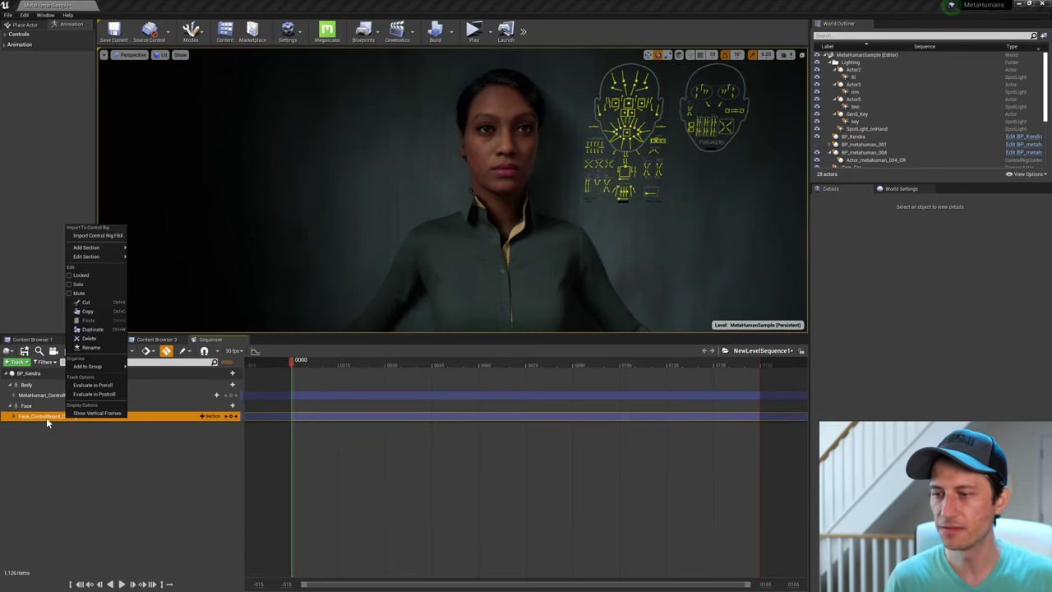
click(96, 235)
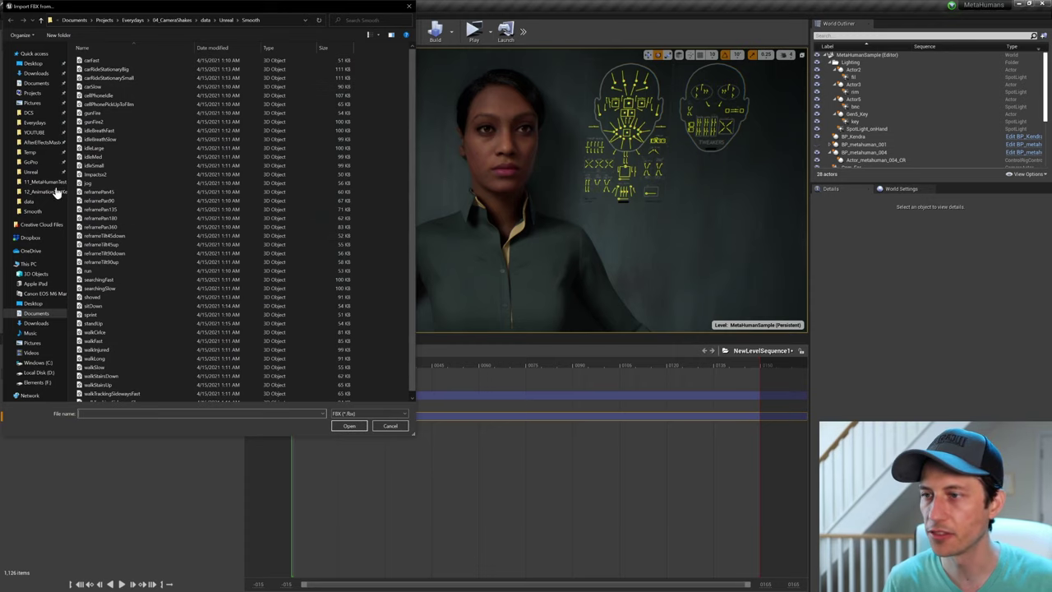
click(33, 203)
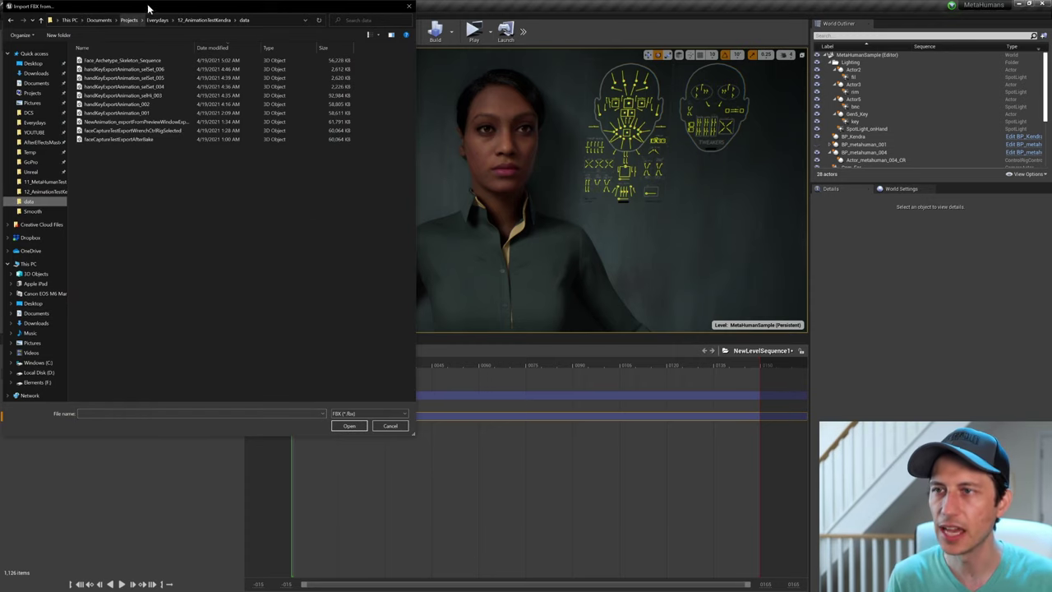
drag(152, 8, 220, 53)
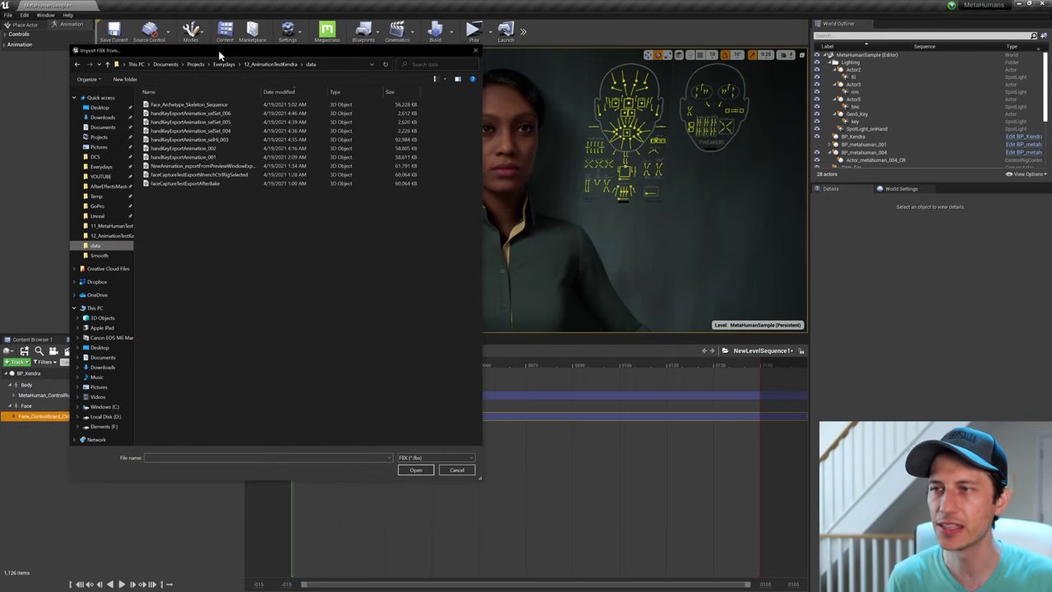
click(215, 114)
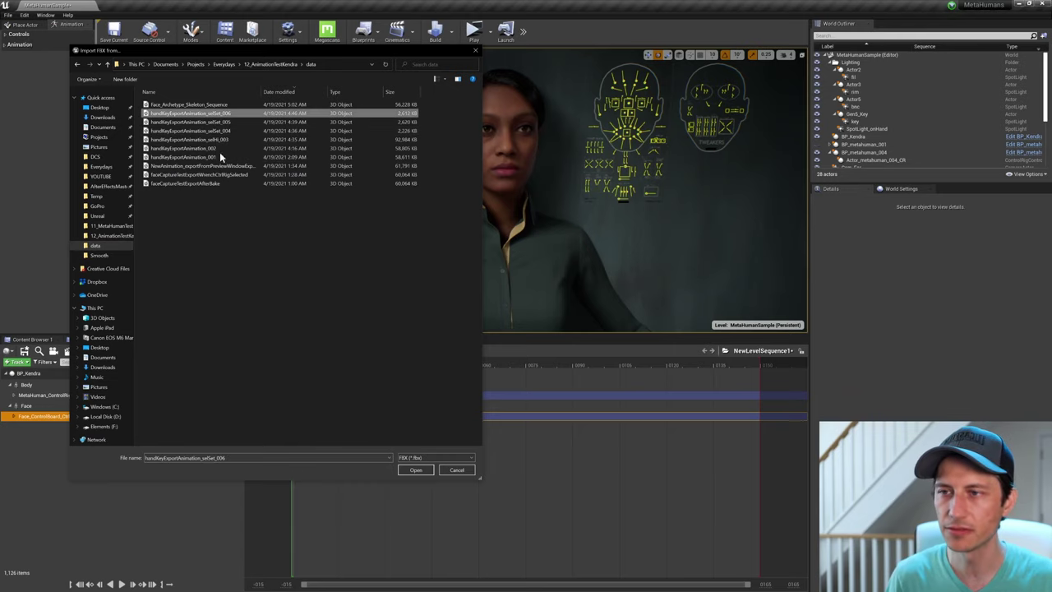
click(420, 469)
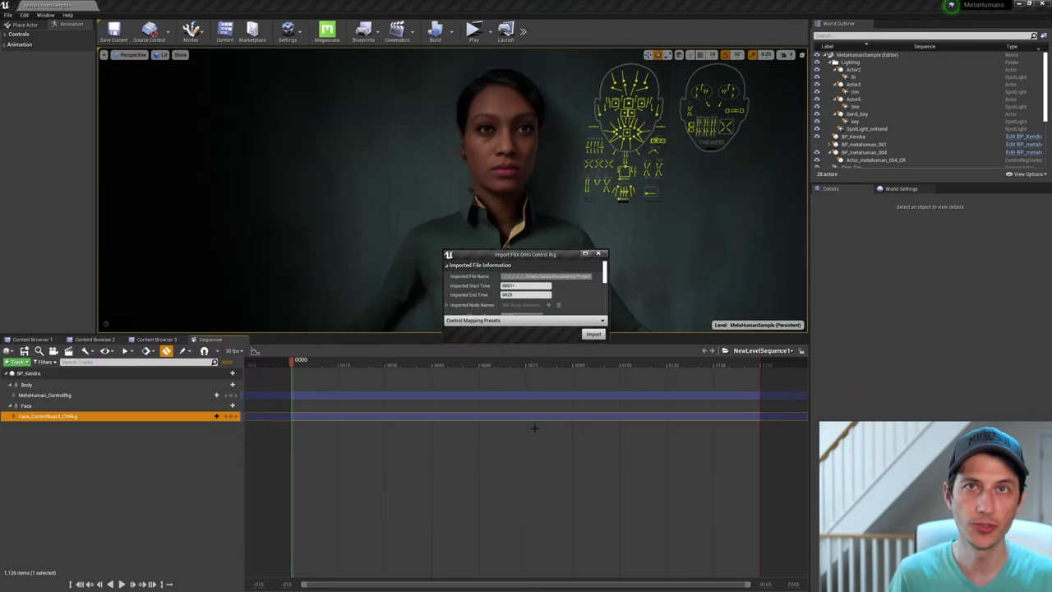
Enlarge the import options dialog, review Control Mapping Presets, and import the FBX onto the face rig.
drag(519, 253, 420, 149)
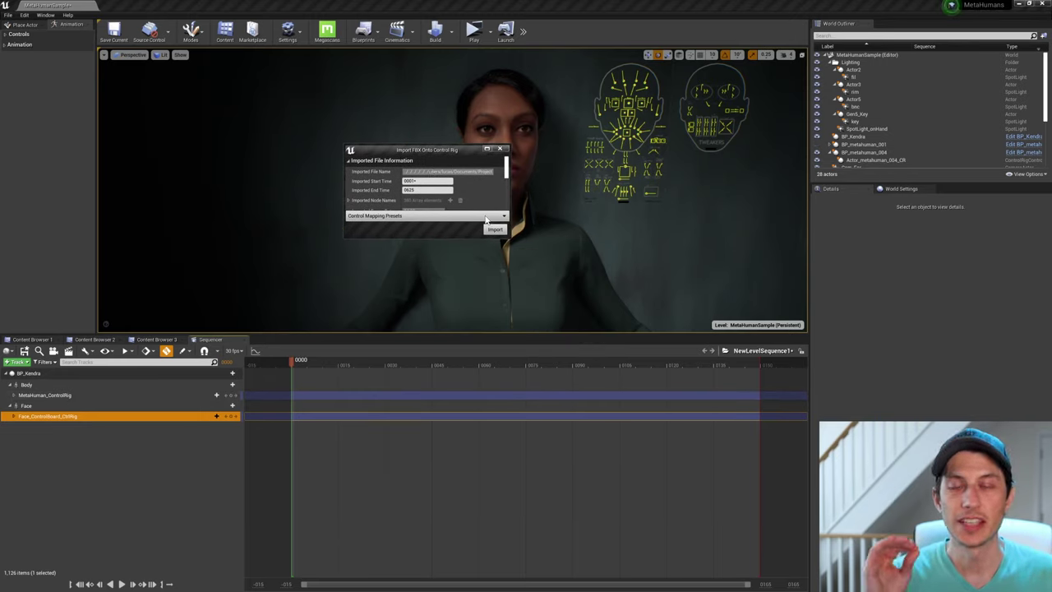
drag(510, 237, 571, 419)
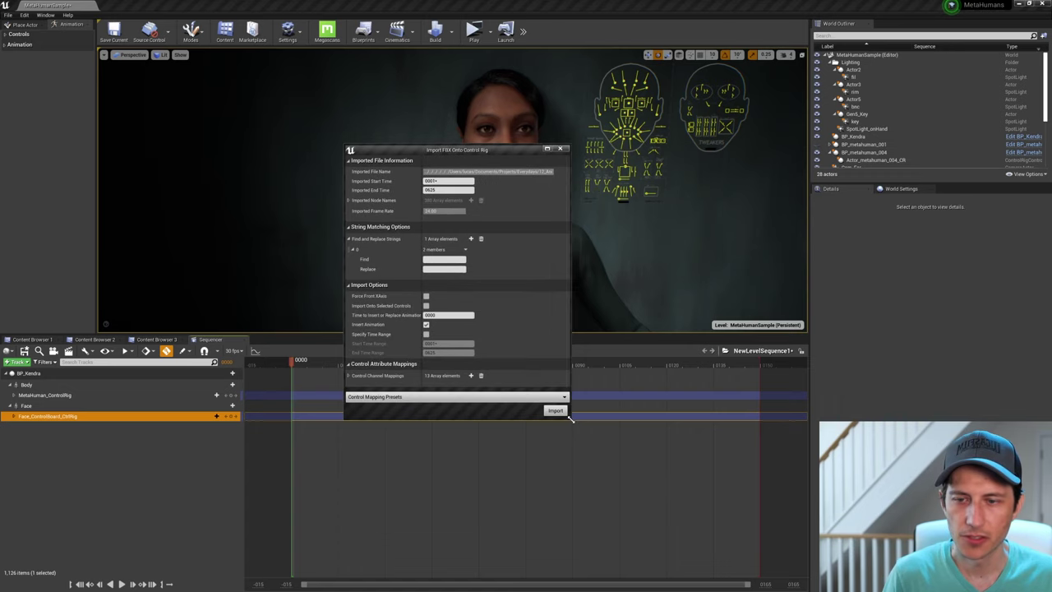
click(431, 399)
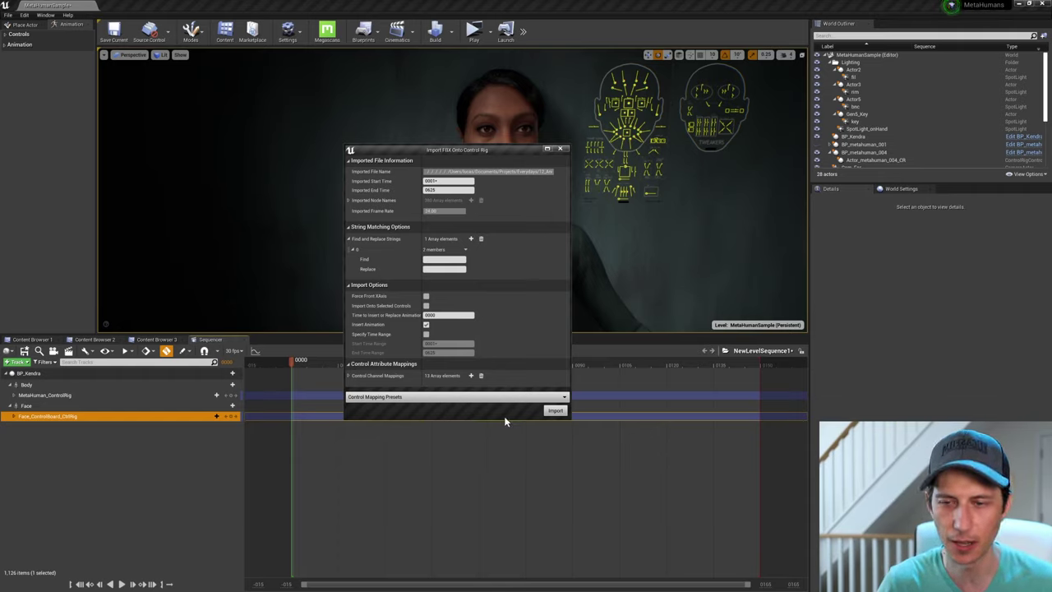
click(555, 411)
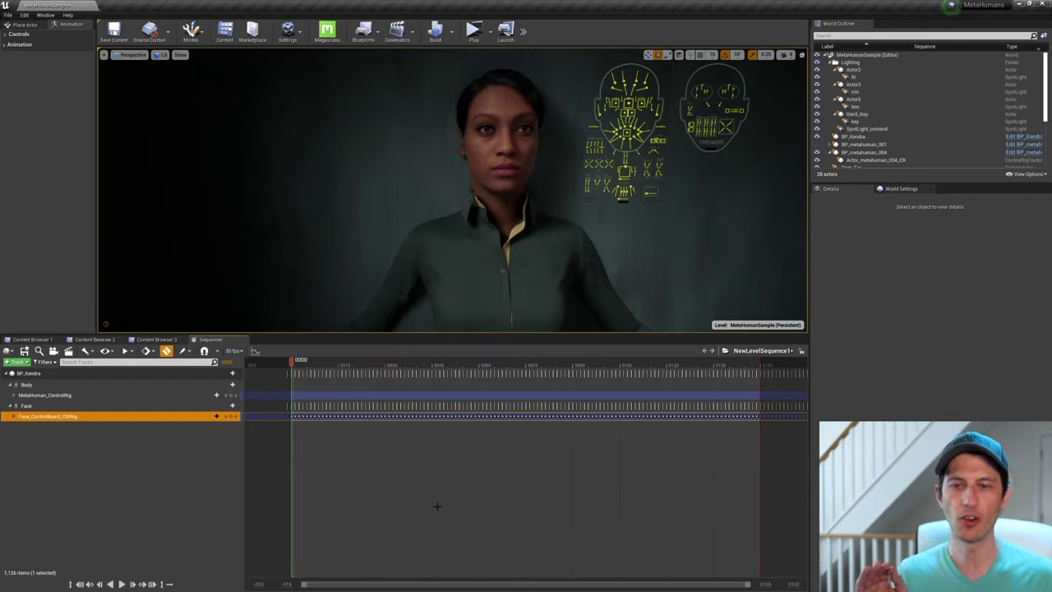
drag(294, 367, 481, 380)
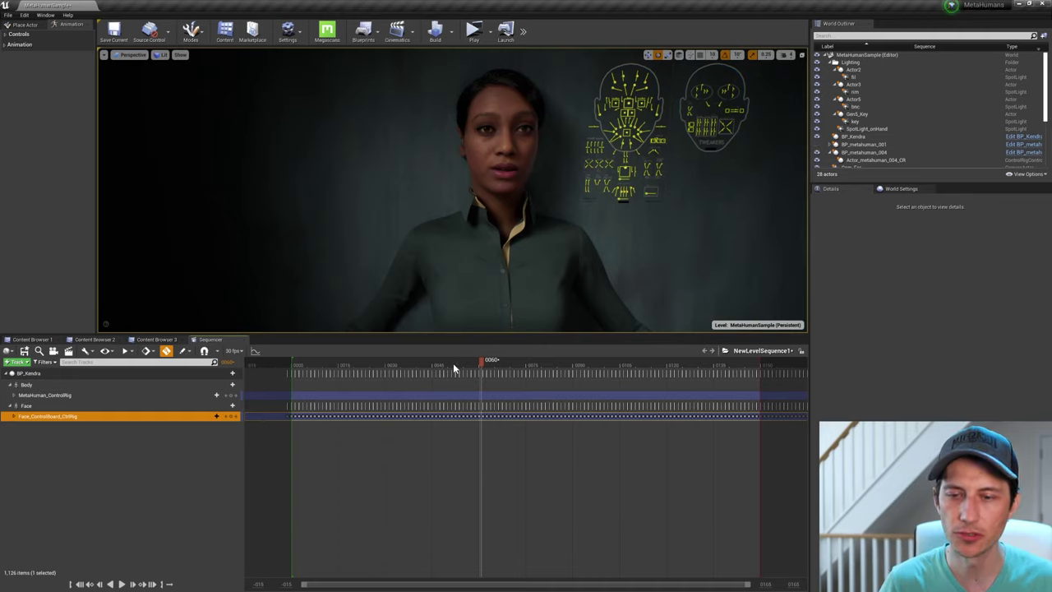
drag(453, 362, 539, 373)
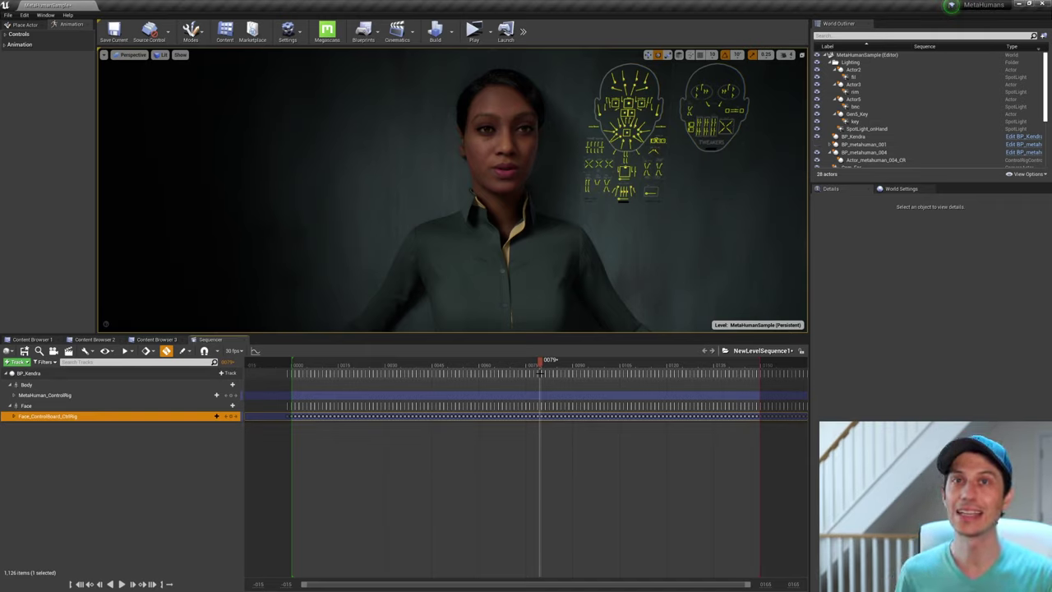